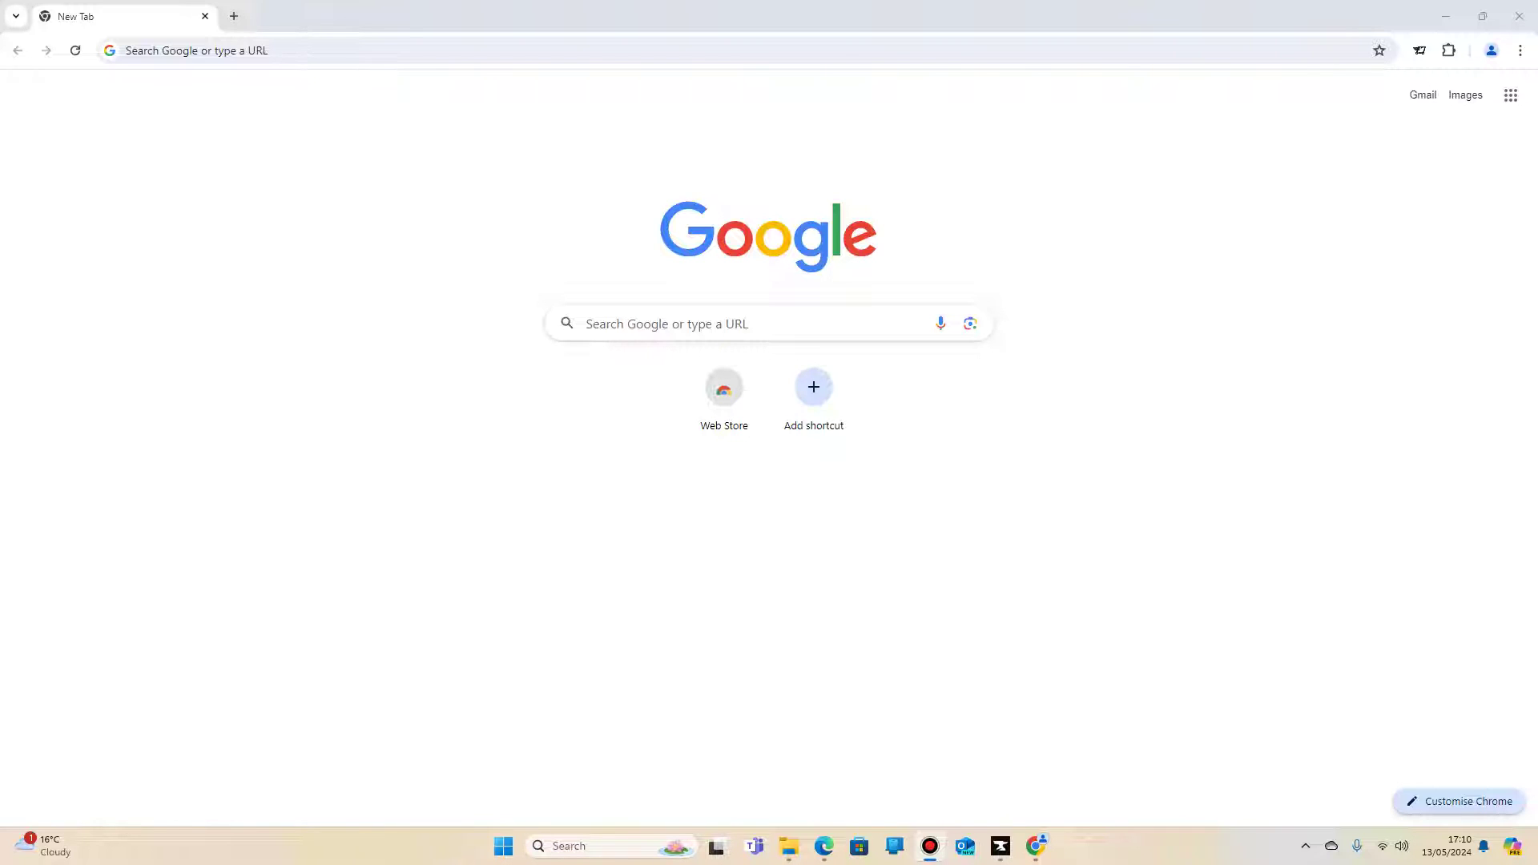
Search the web for "curse launcher", then open the CurseForge app download page and accept its cookie notice.
type("*")
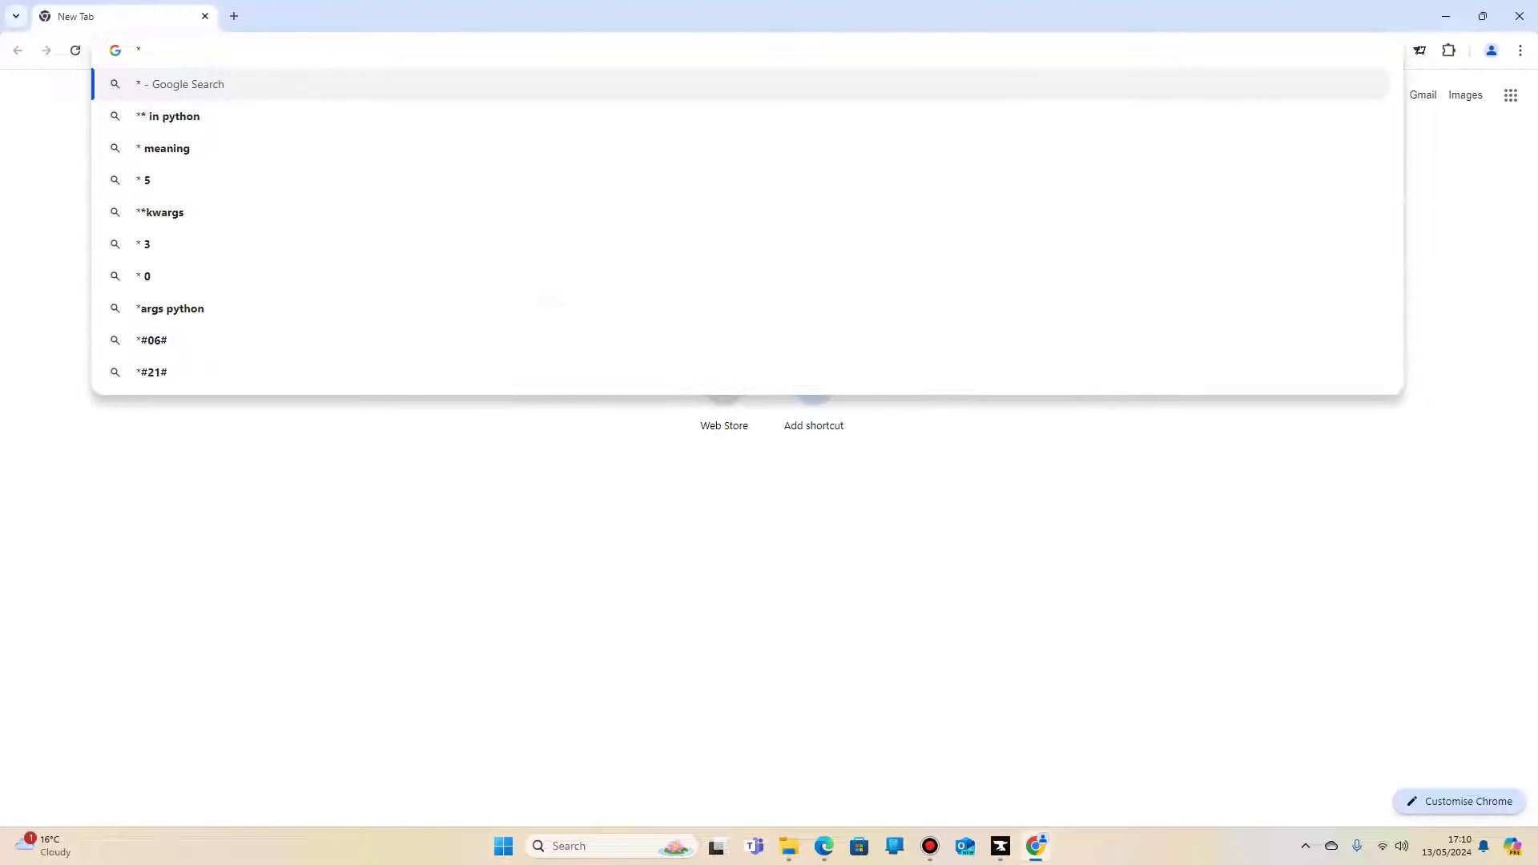
key("BackSpace")
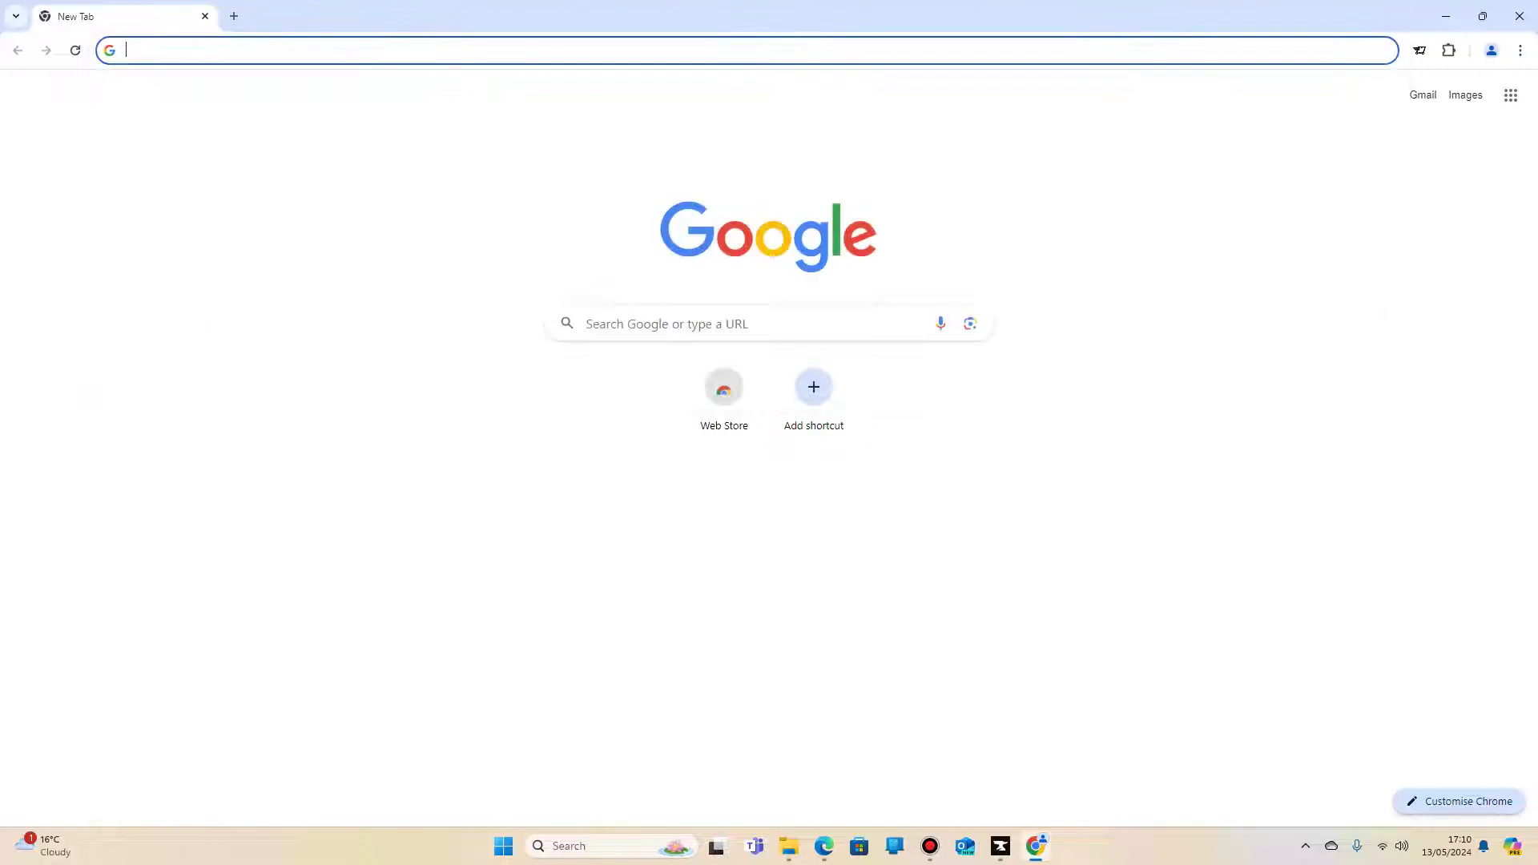
type("curse ")
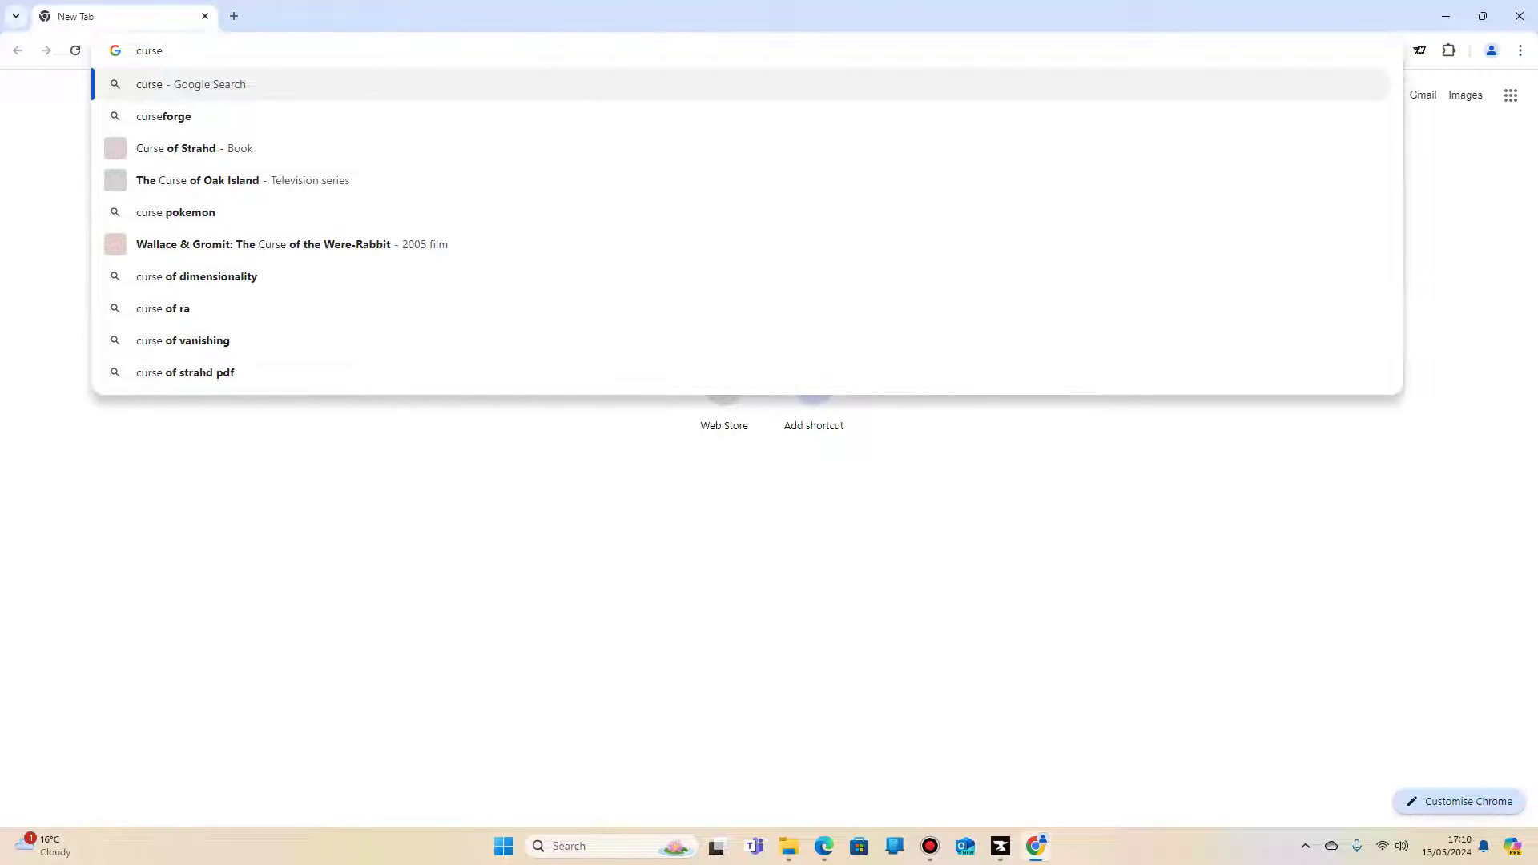
type("launm")
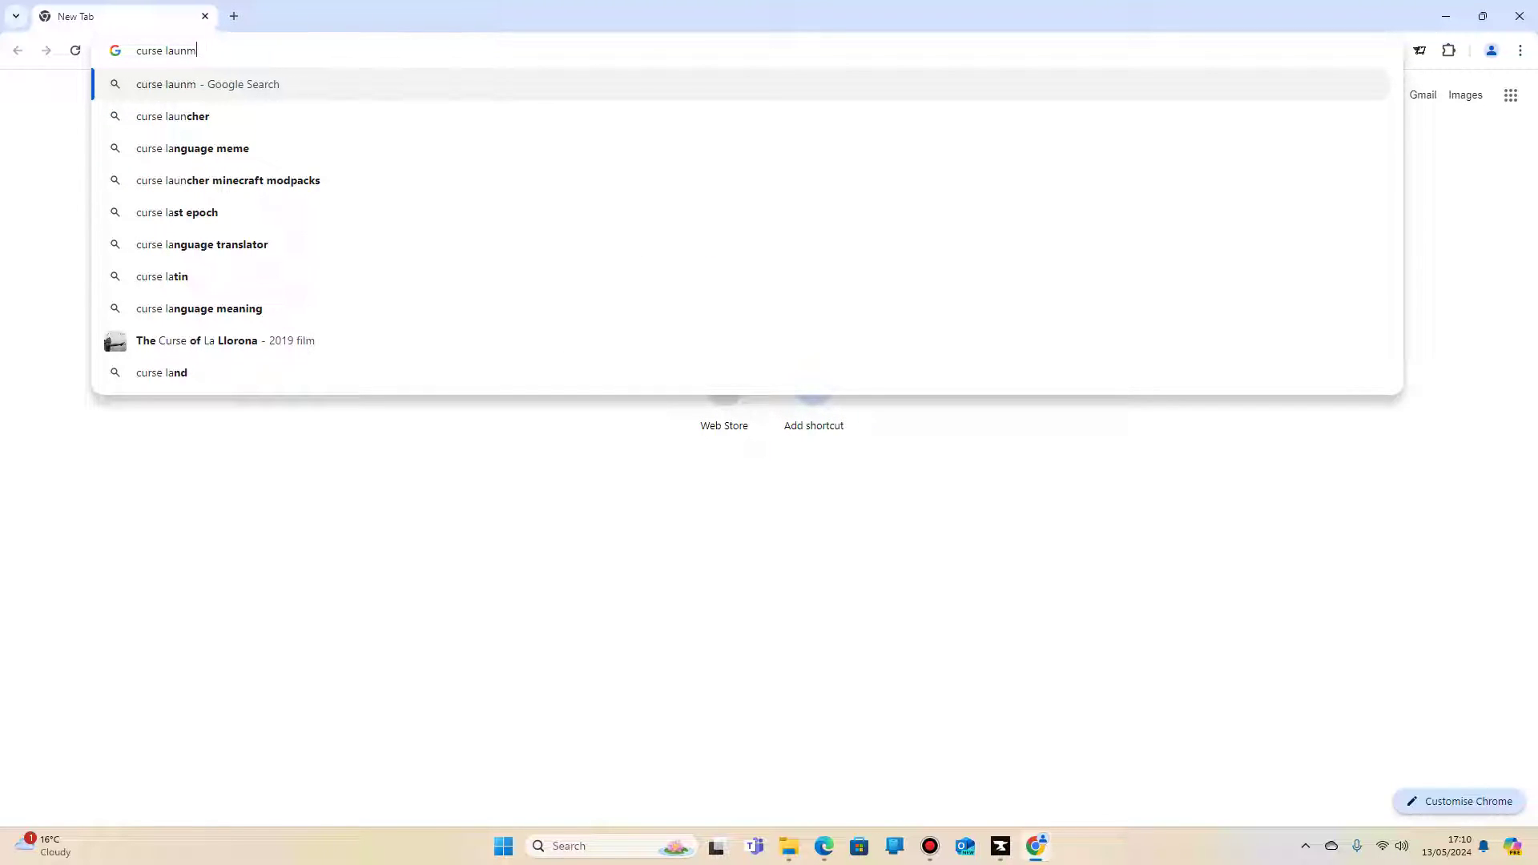
key("BackSpace")
type("cher")
key("Return")
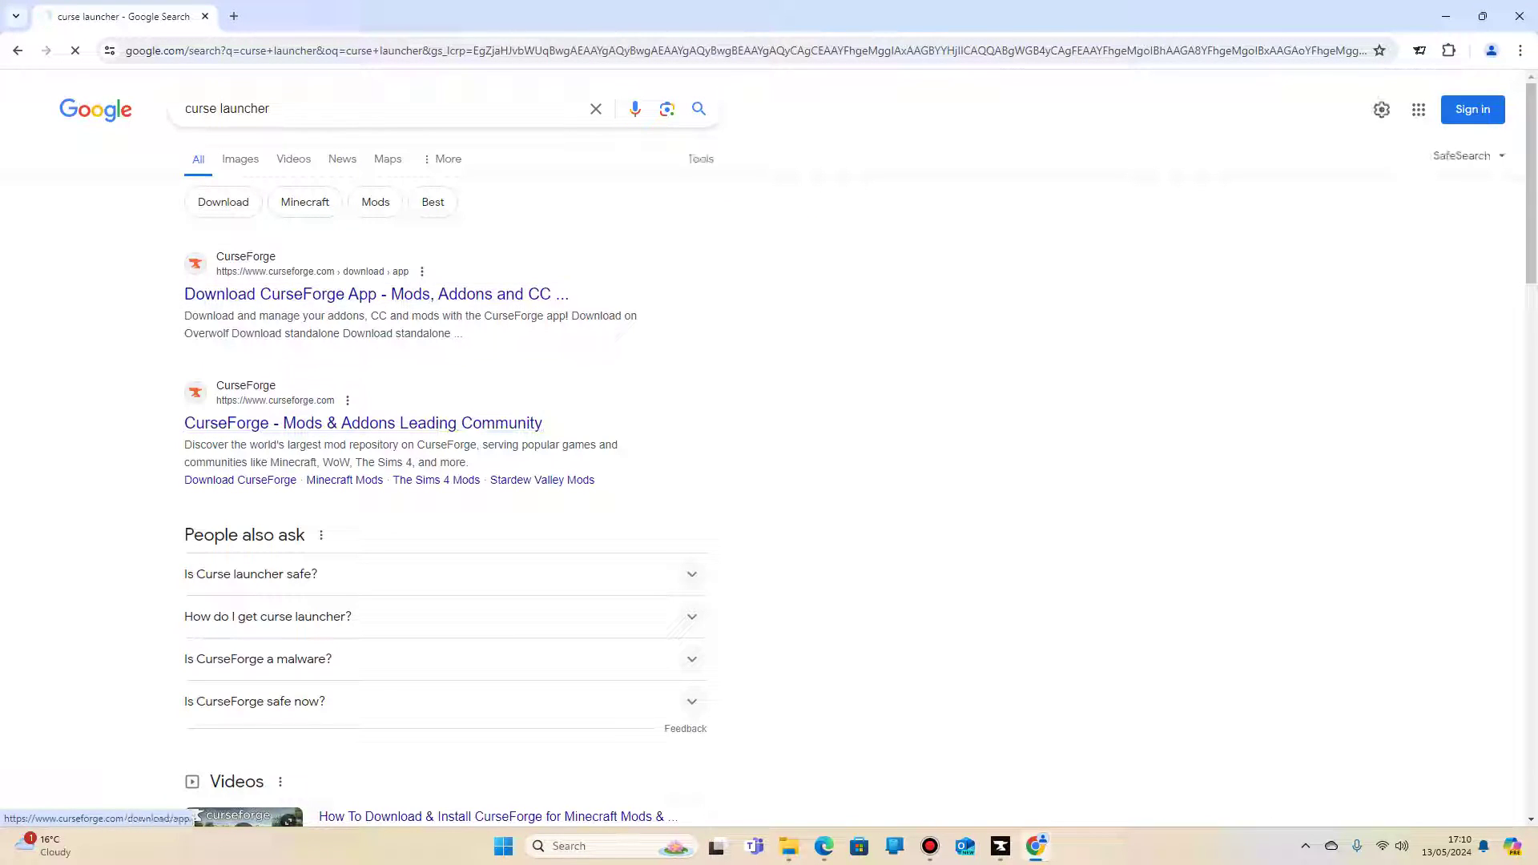
left_click(376, 294)
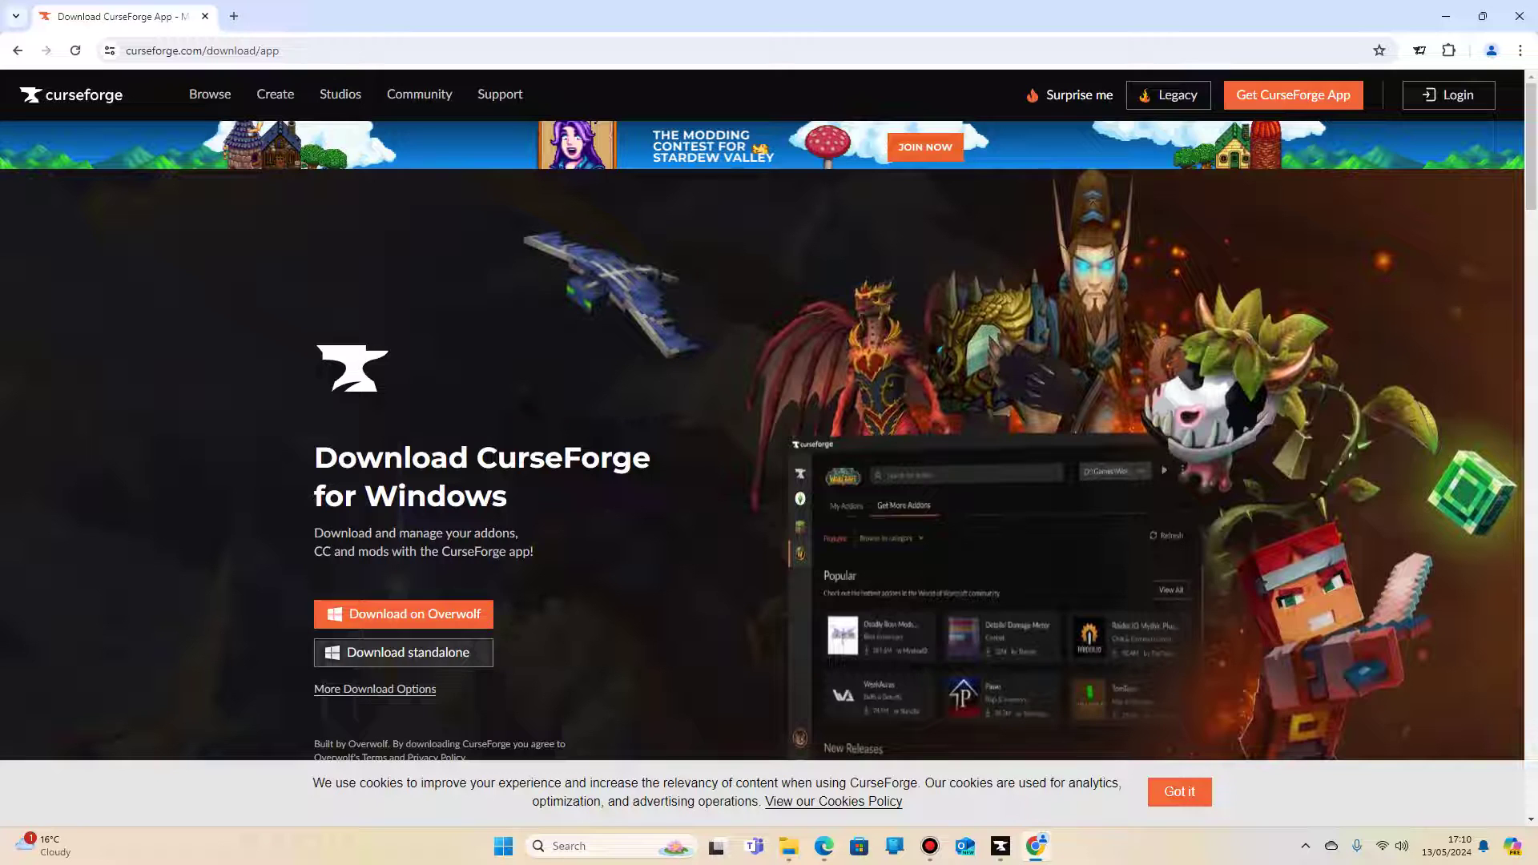
left_click(1179, 792)
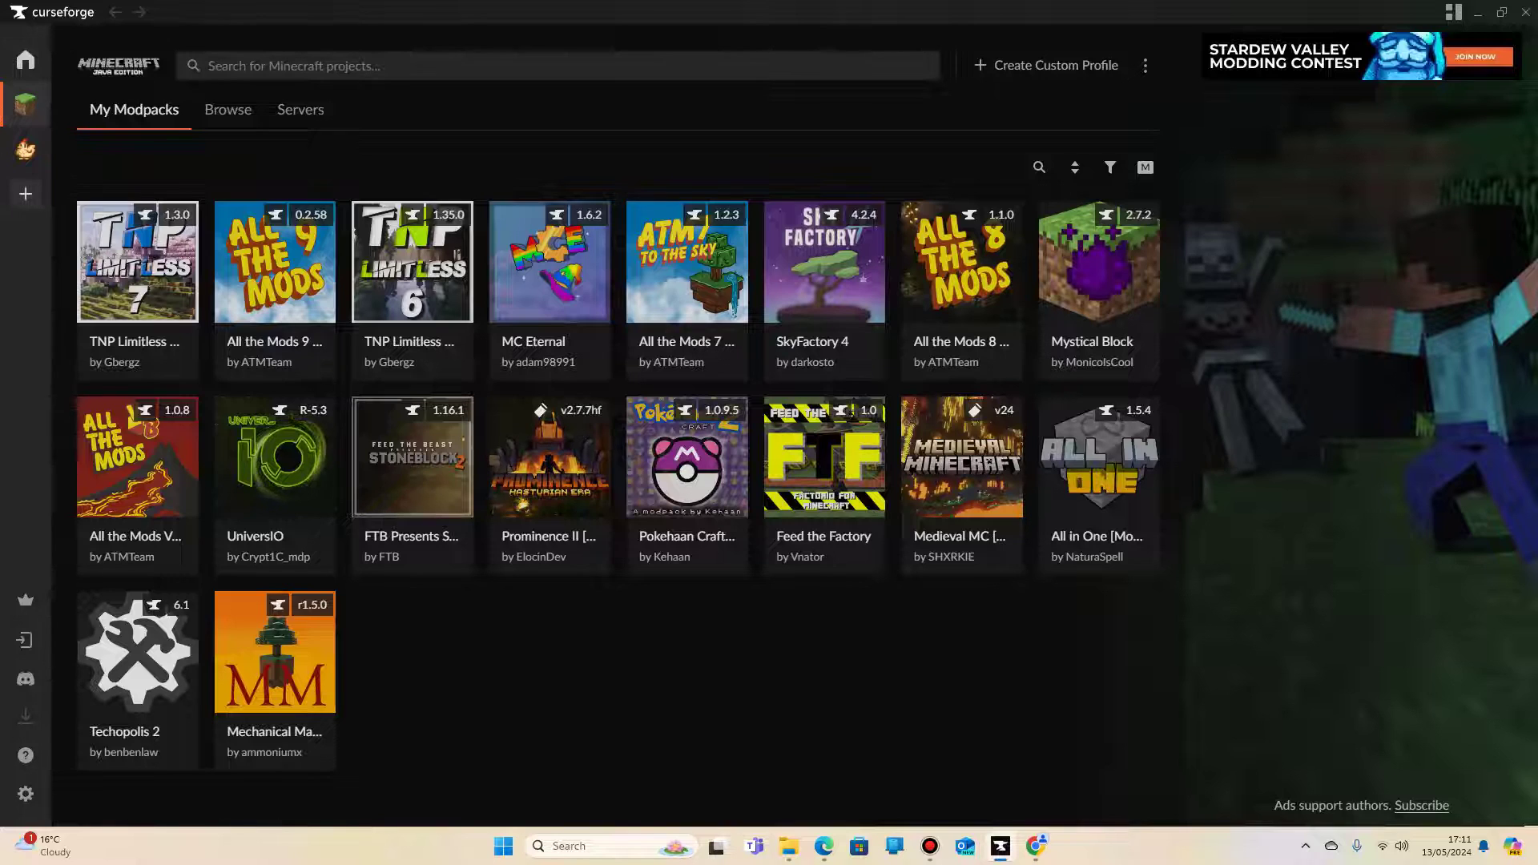
Switch to the CurseForge app and view the options for scanning the computer for games and manually adding a game, cancelling both.
left_click(25, 194)
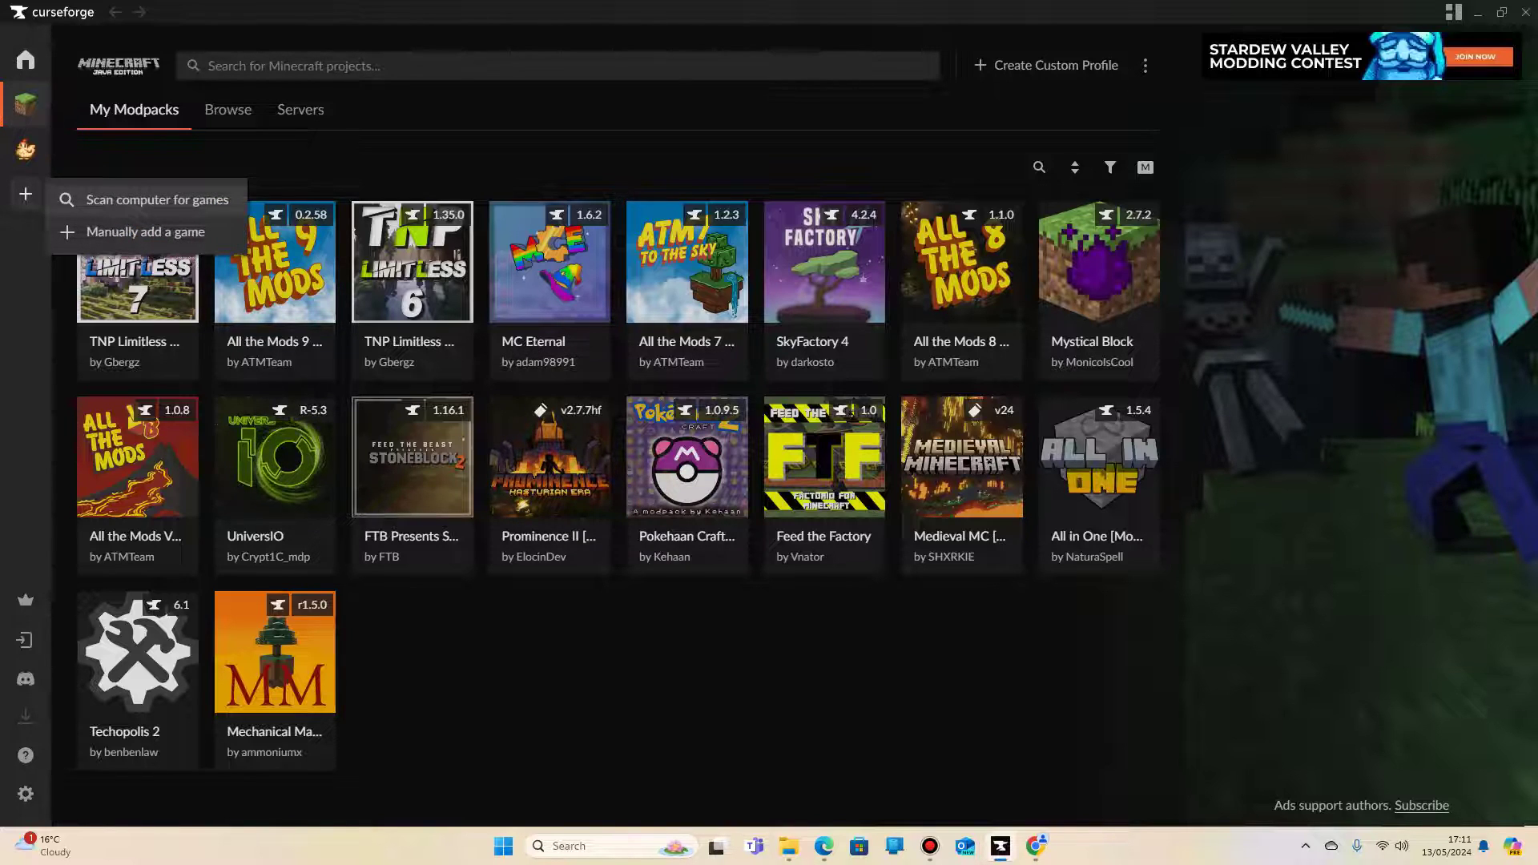
left_click(157, 199)
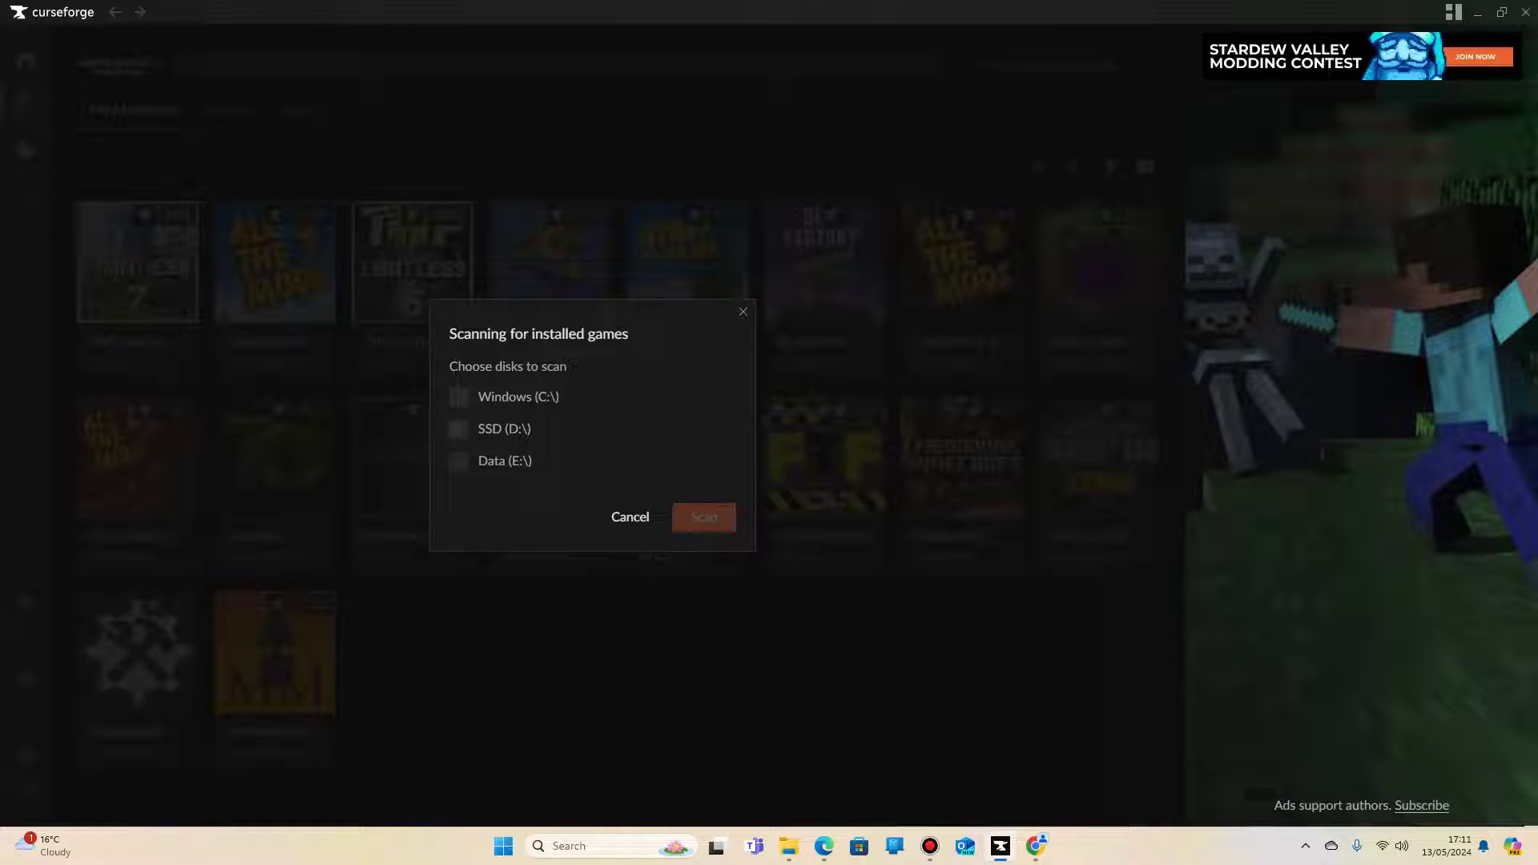
left_click(631, 516)
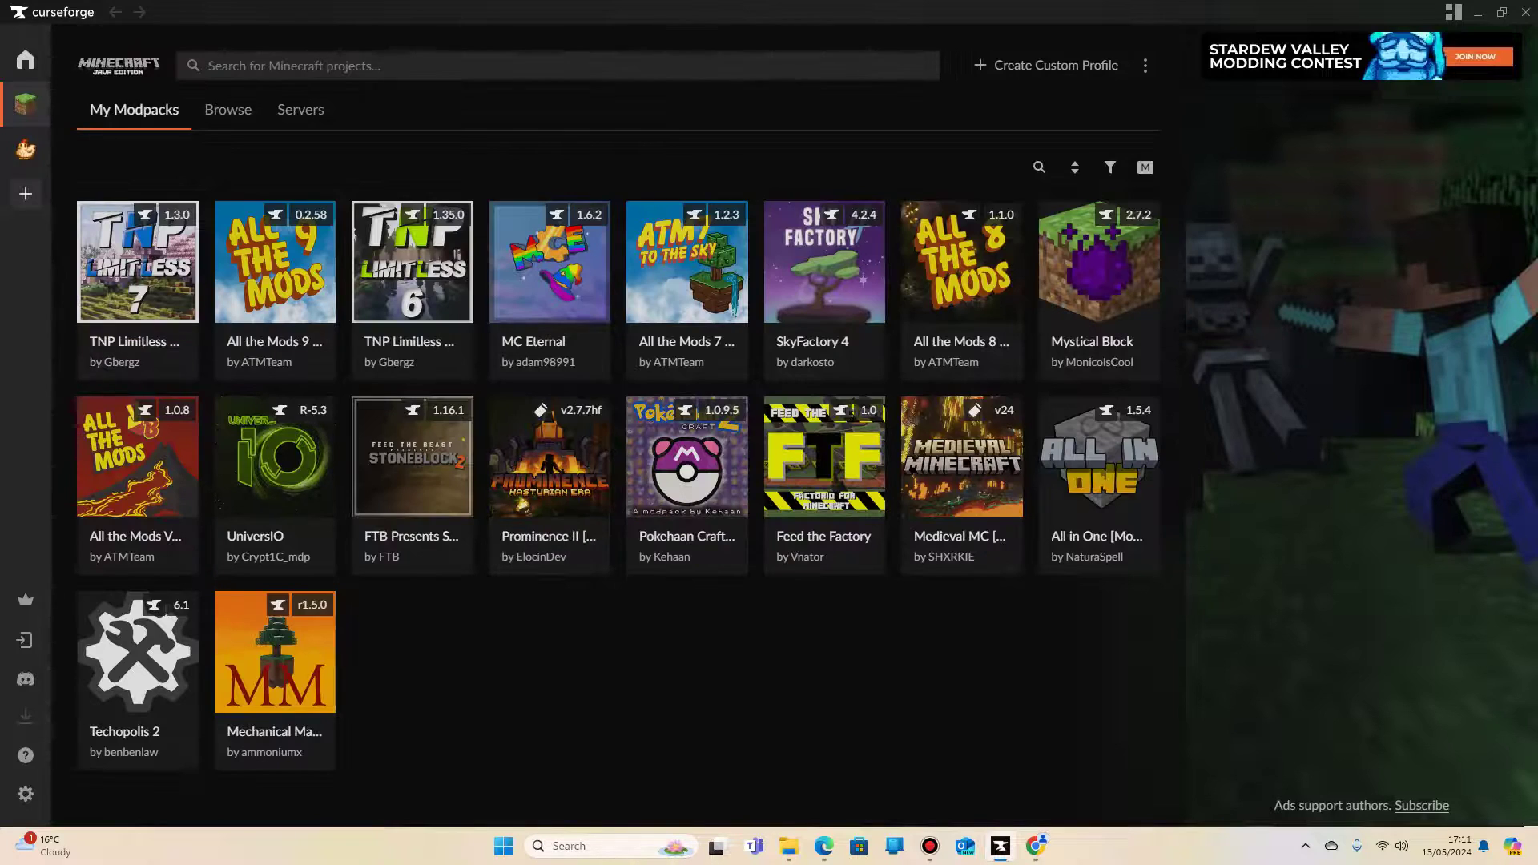
left_click(26, 194)
left_click(145, 232)
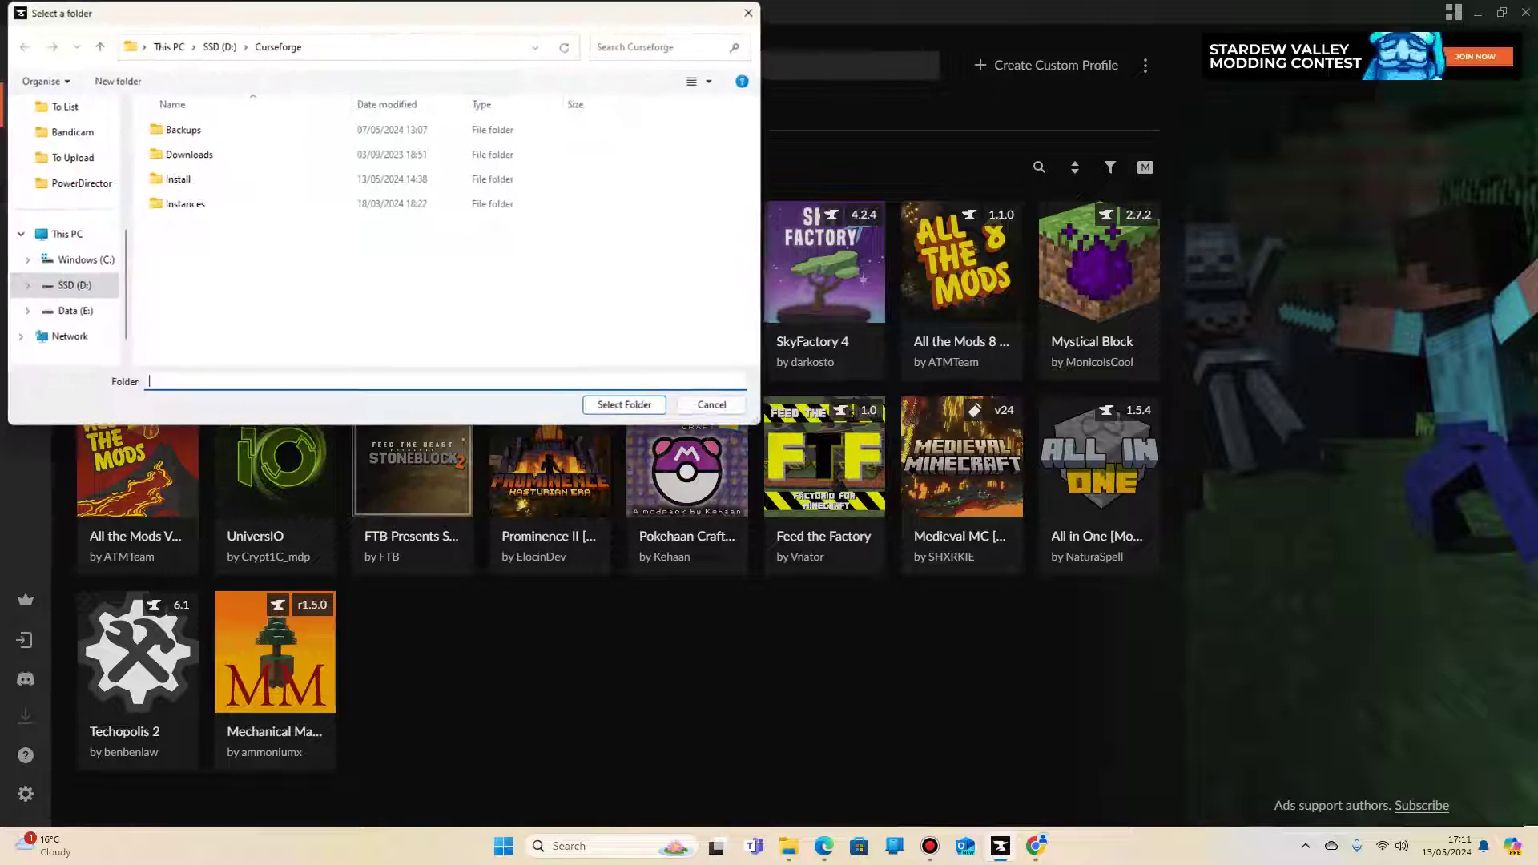
left_click(713, 405)
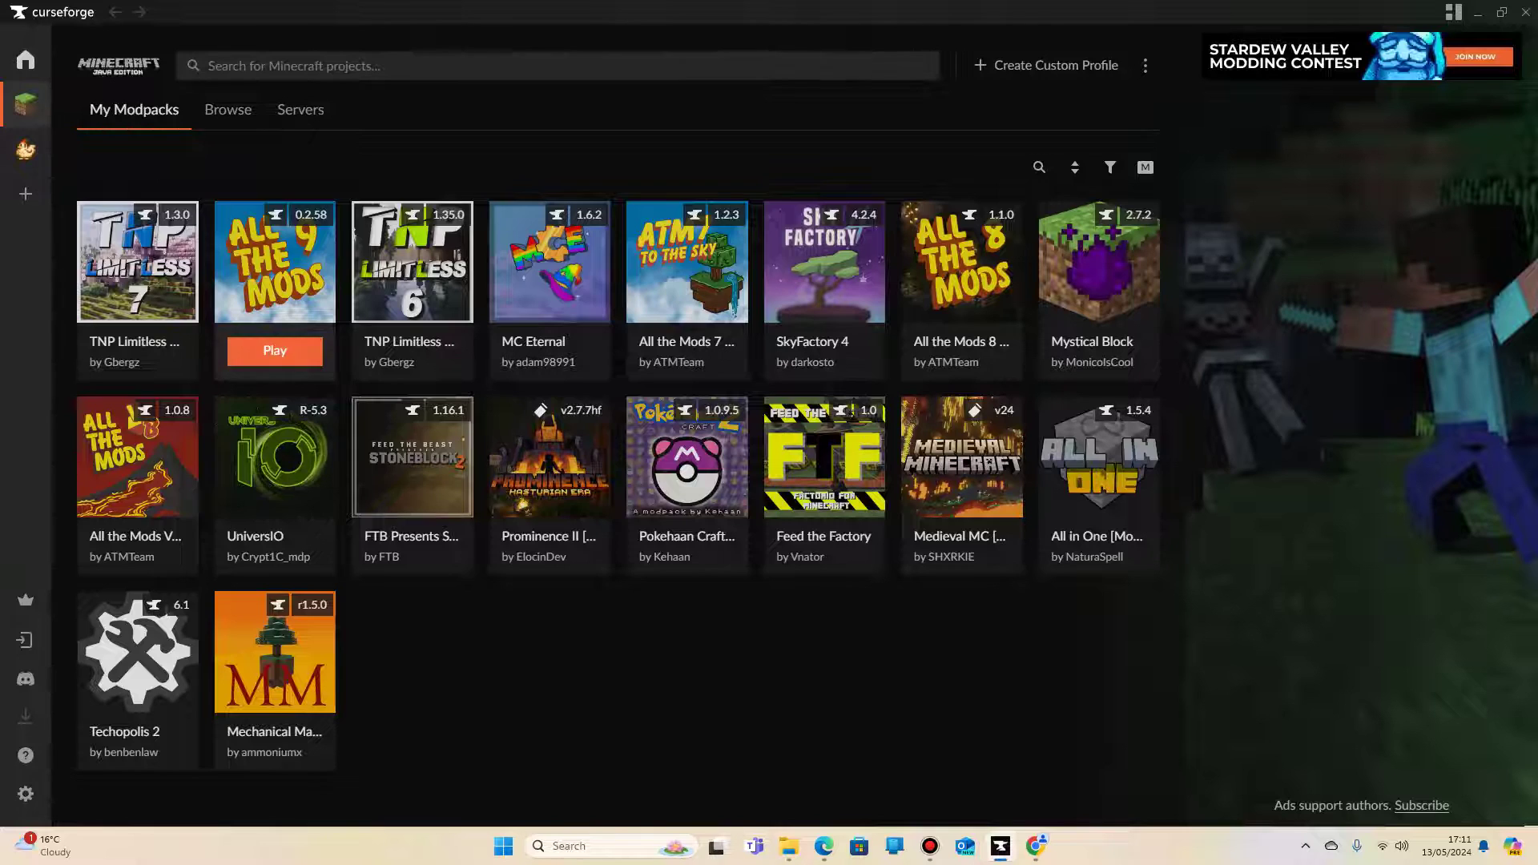
Search the Minecraft modpack catalogue for "all the mods 9".
left_click(228, 109)
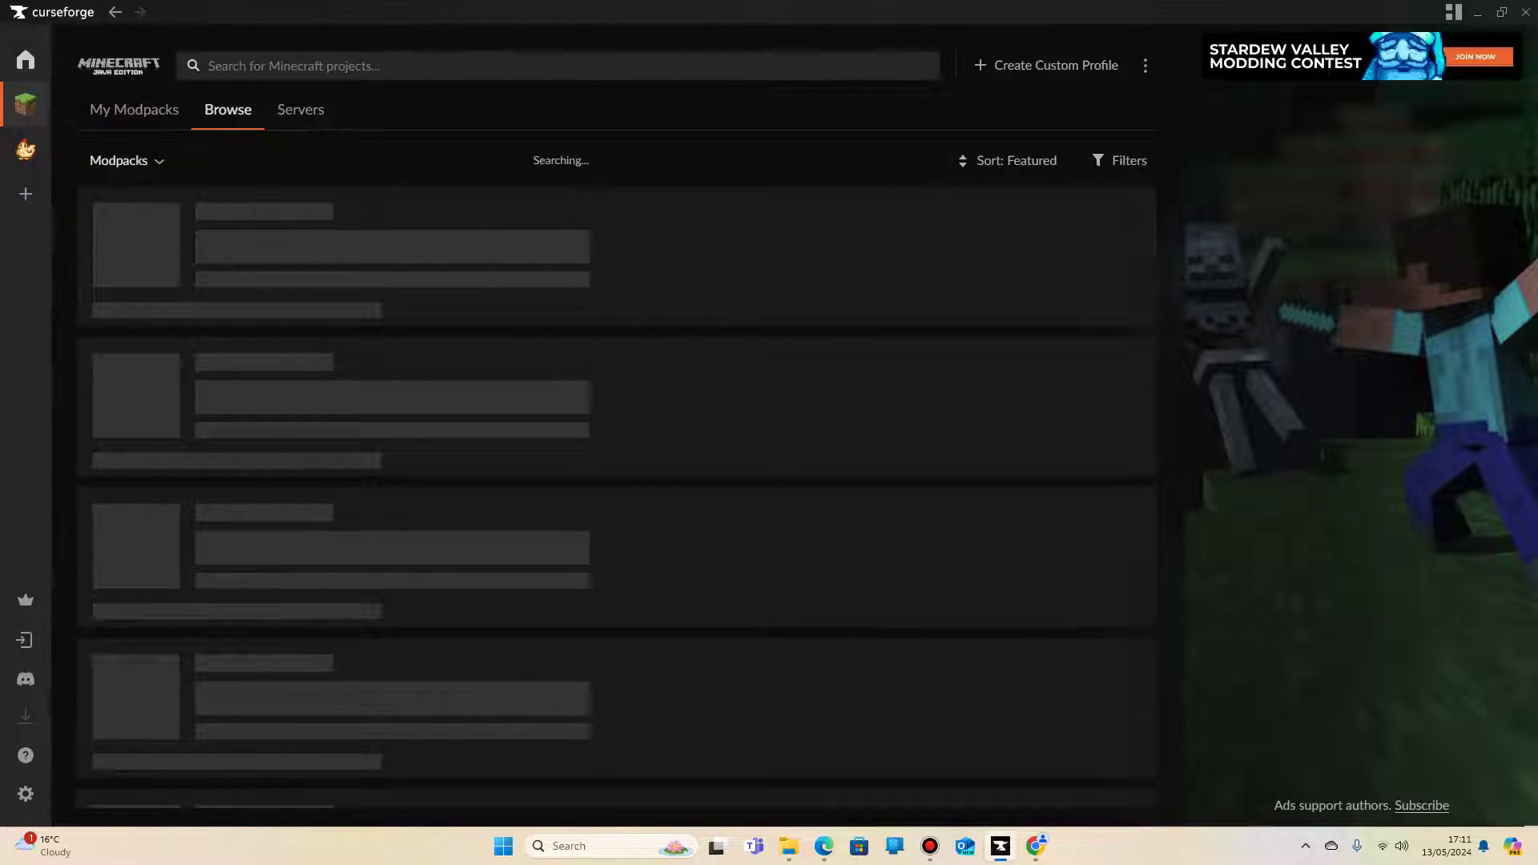
type("all the mods ")
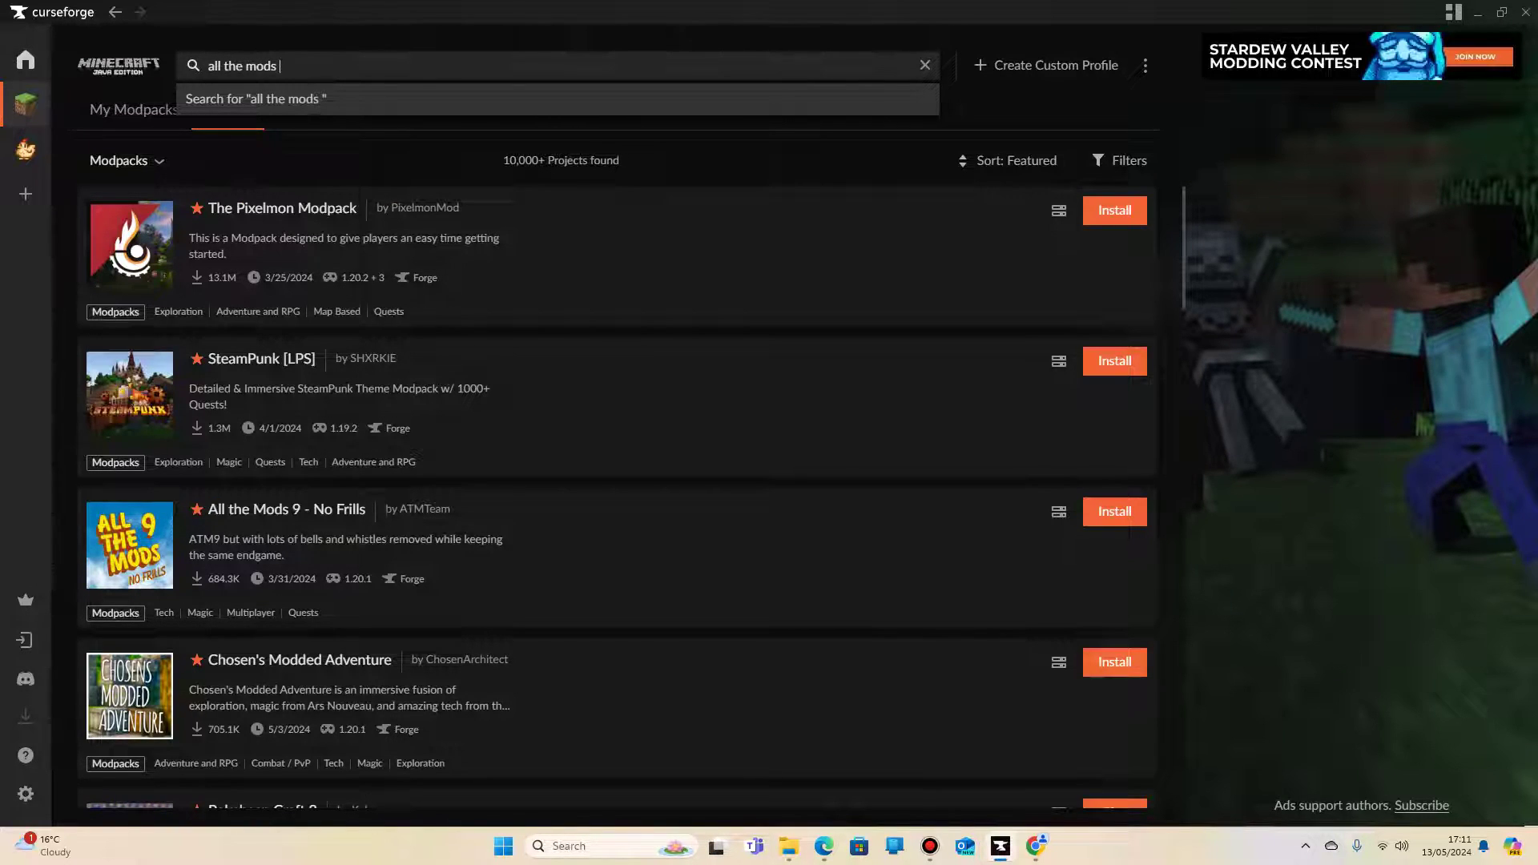
type("9")
key("Return")
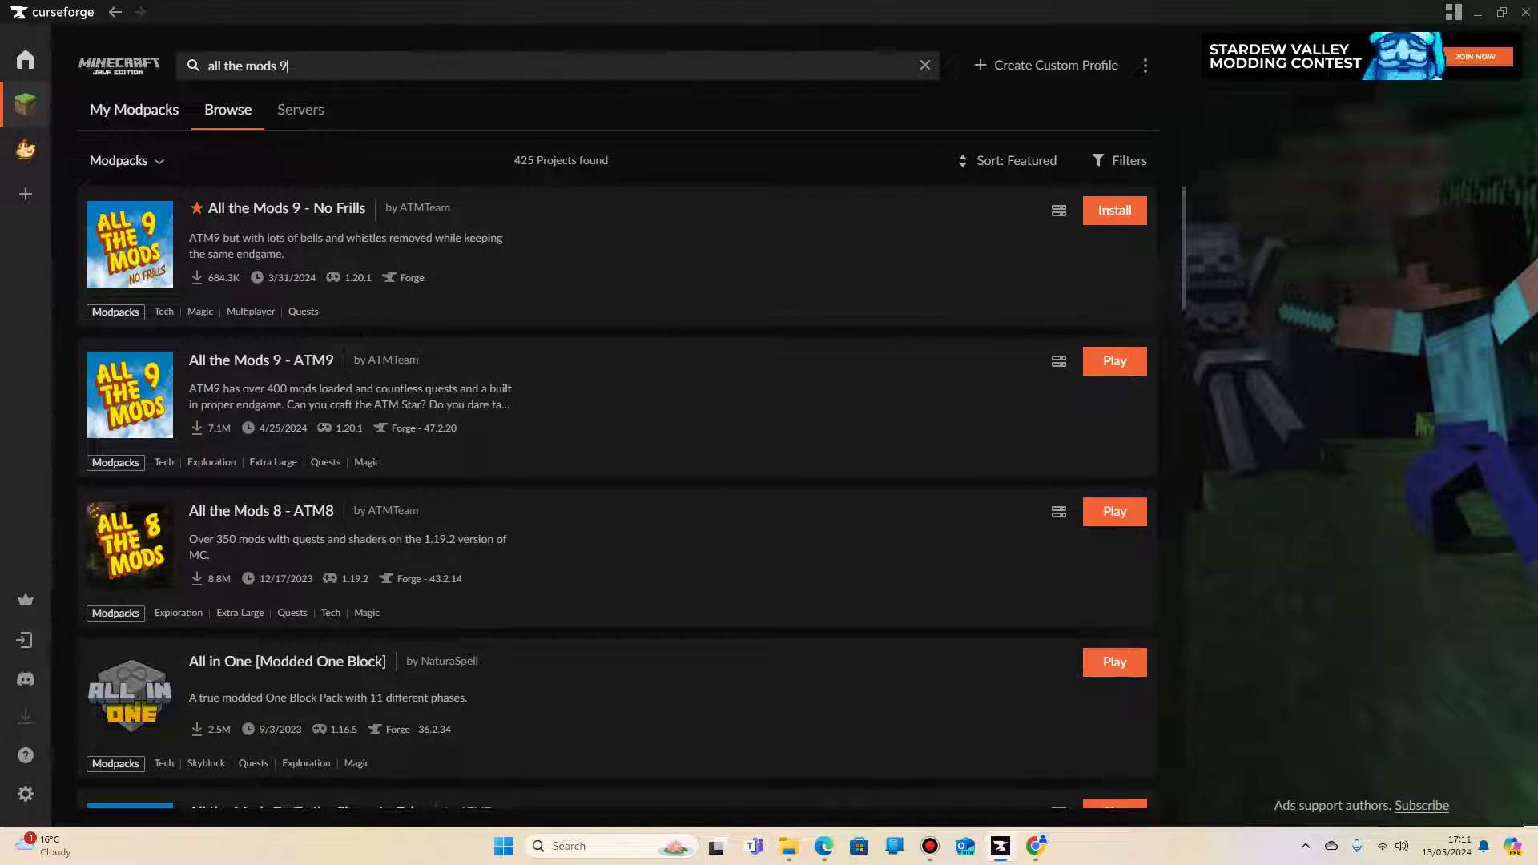
Return to the installed modpacks and open All the Mods 9 - ATM9.
left_click(134, 109)
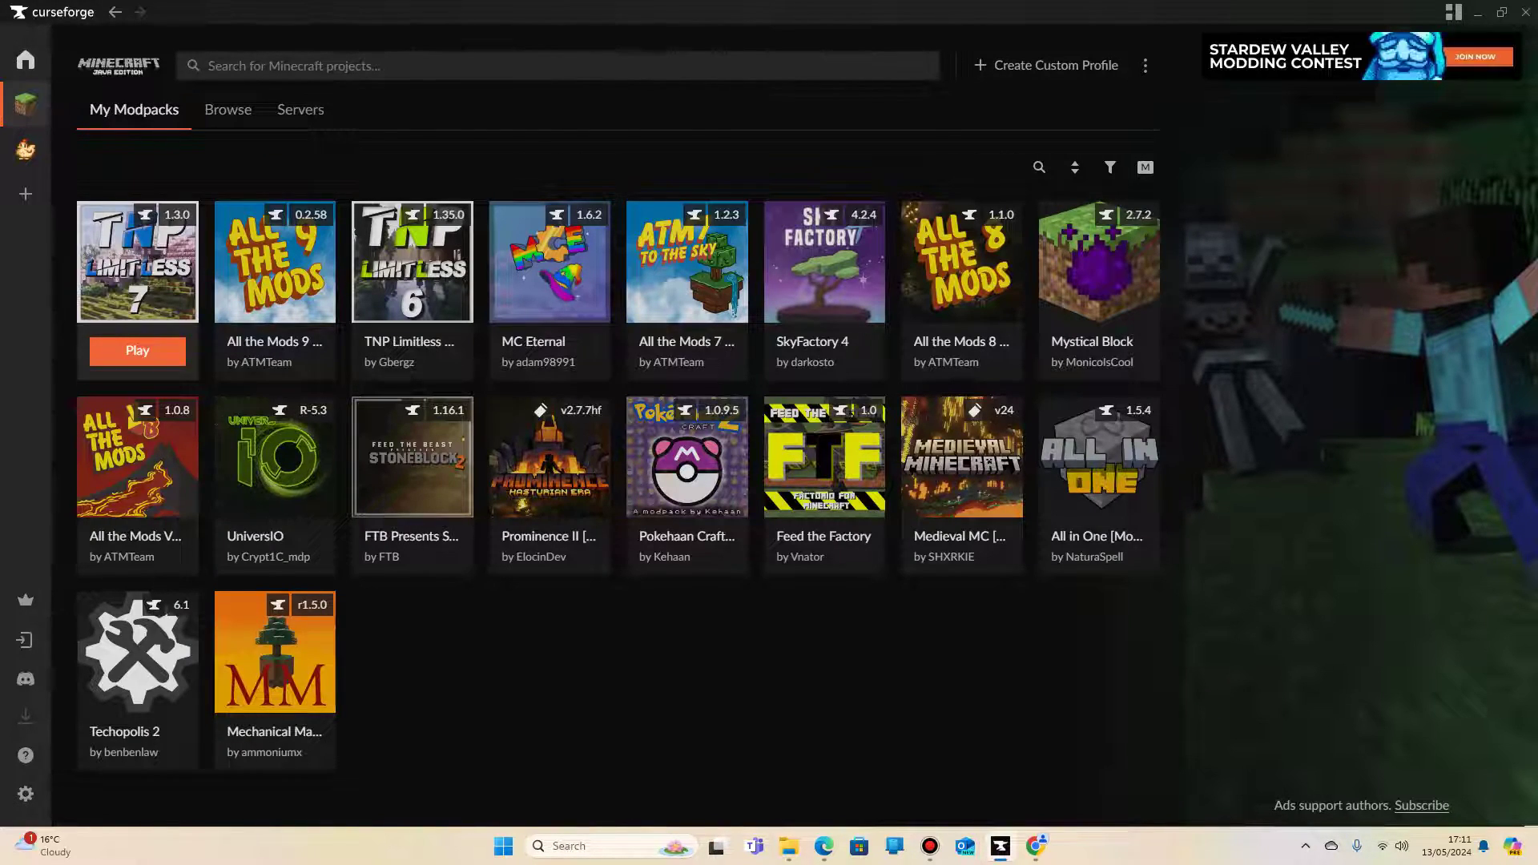
mouse_move(275, 350)
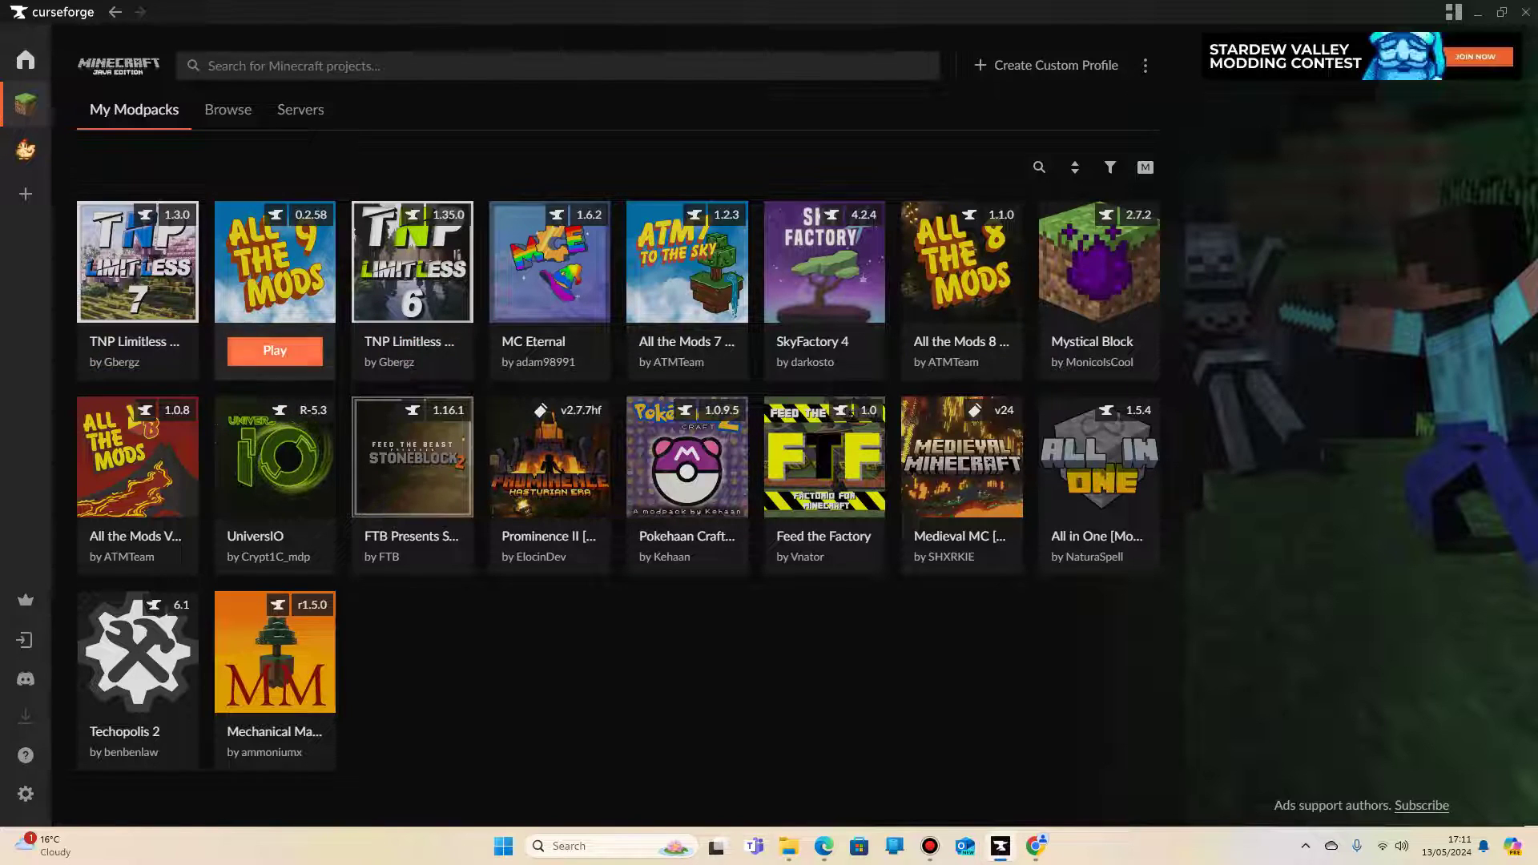
left_click(275, 350)
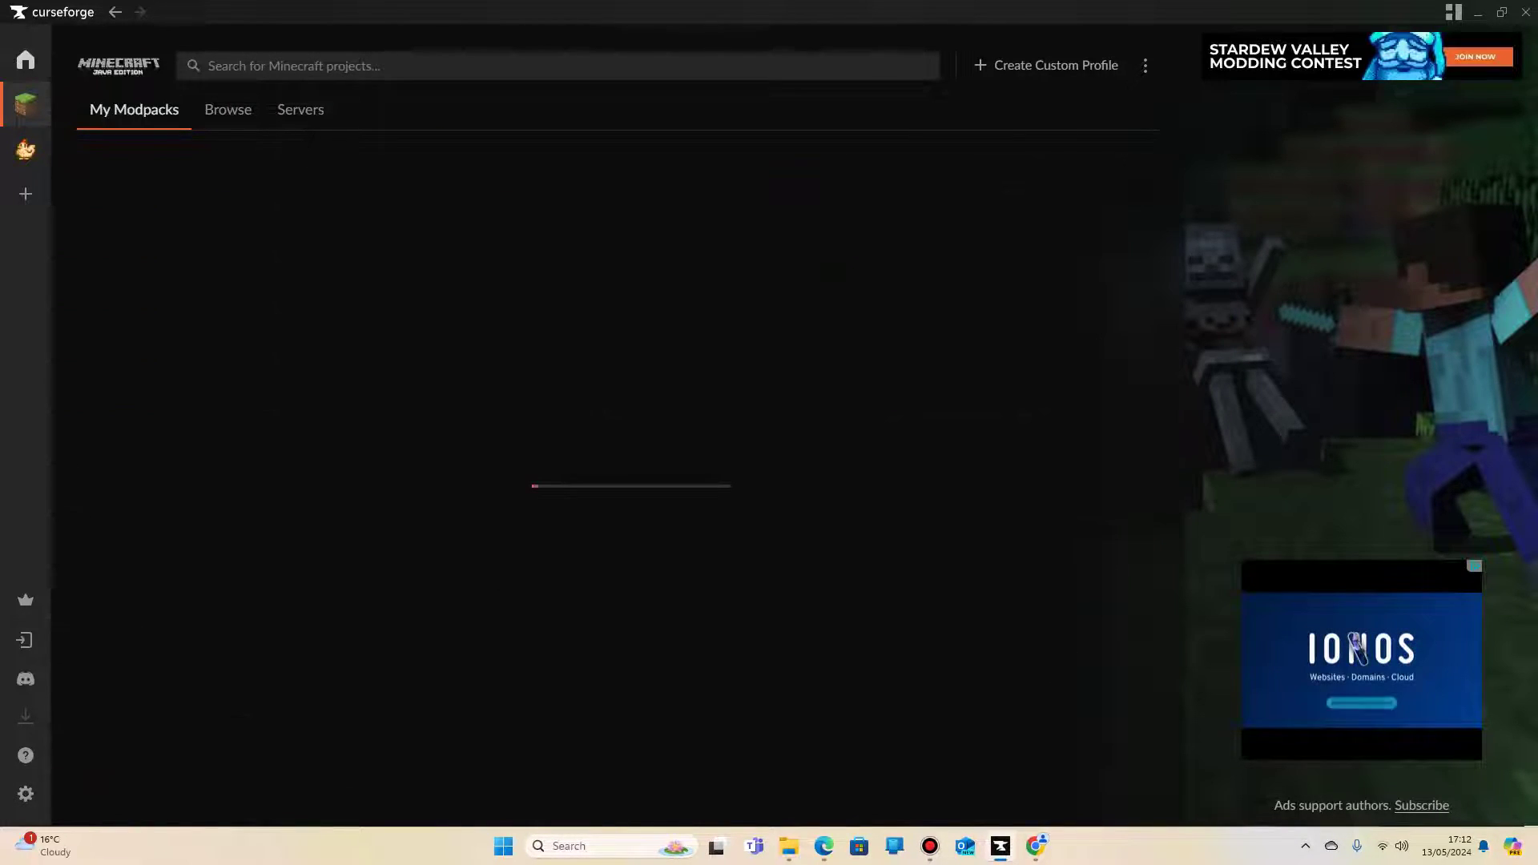
Read through the All the Mods 9 overview, including its description and embedded videos.
scroll(617, 480, "down", 3)
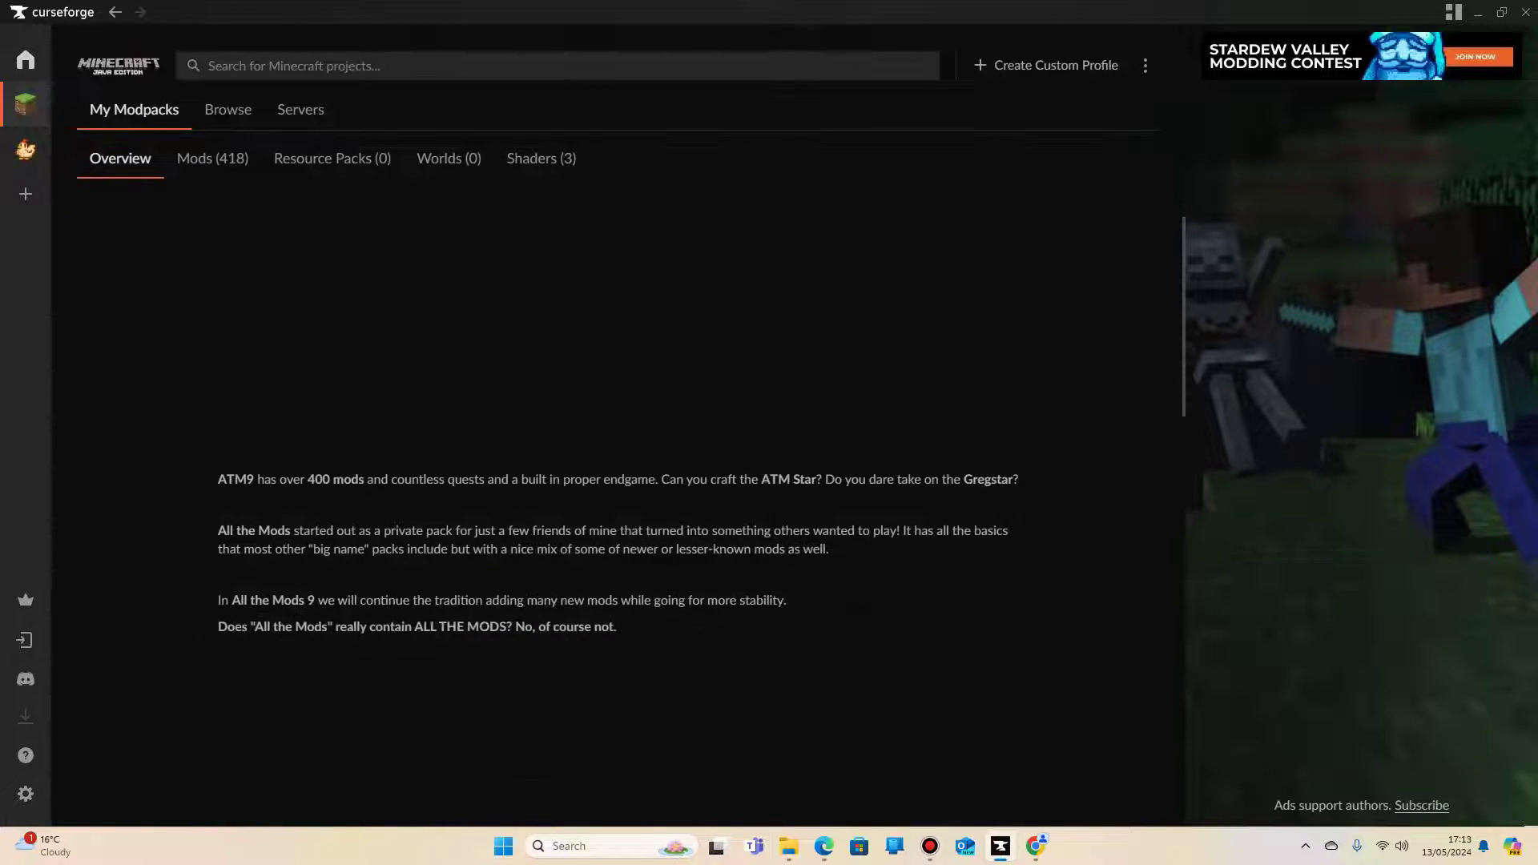
scroll(617, 480, "down", 8)
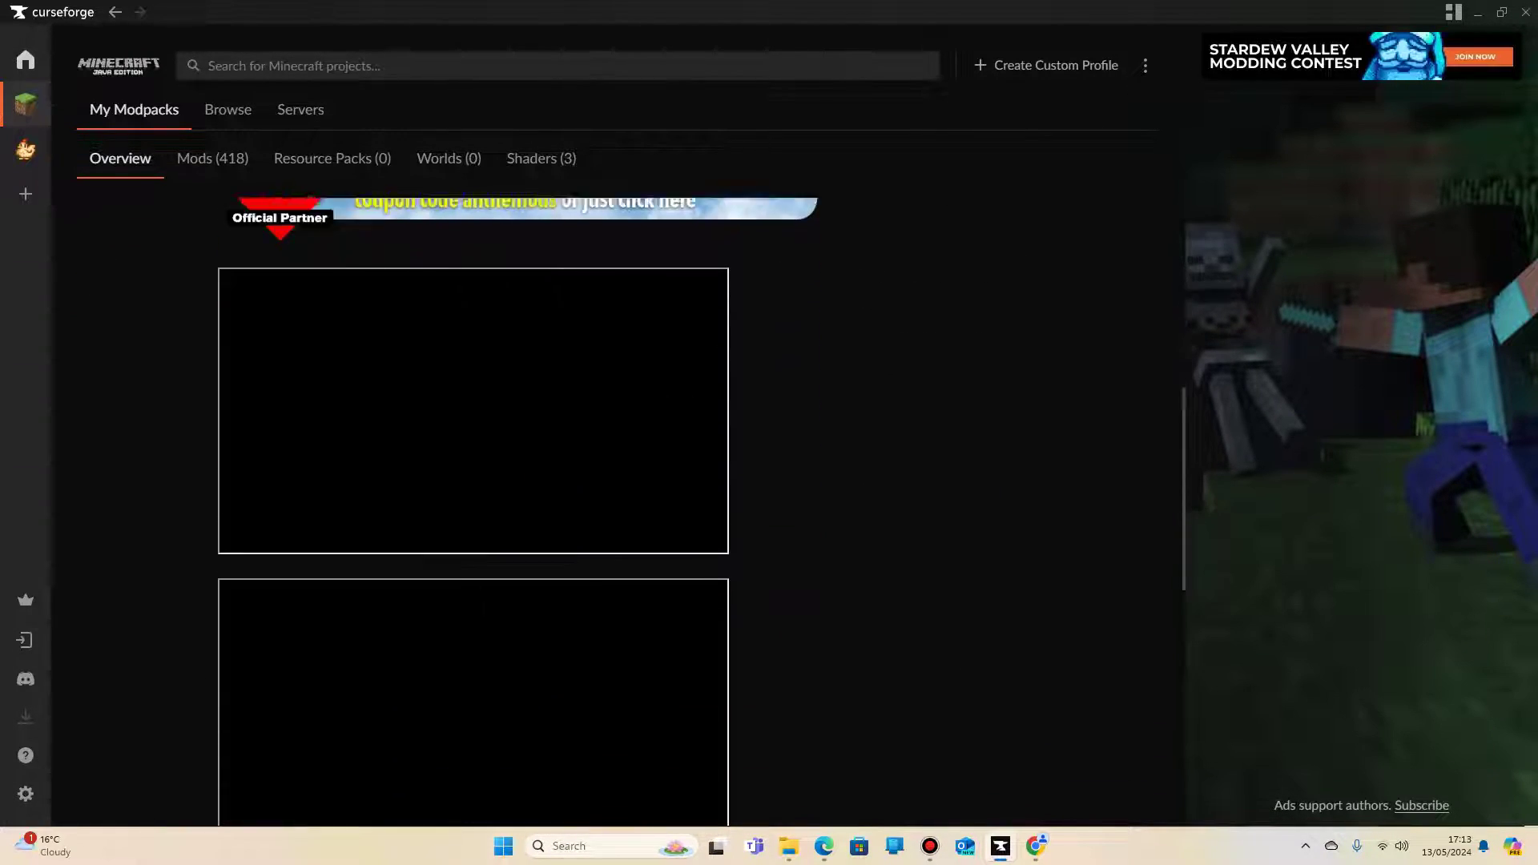
scroll(472, 512, "down", 7)
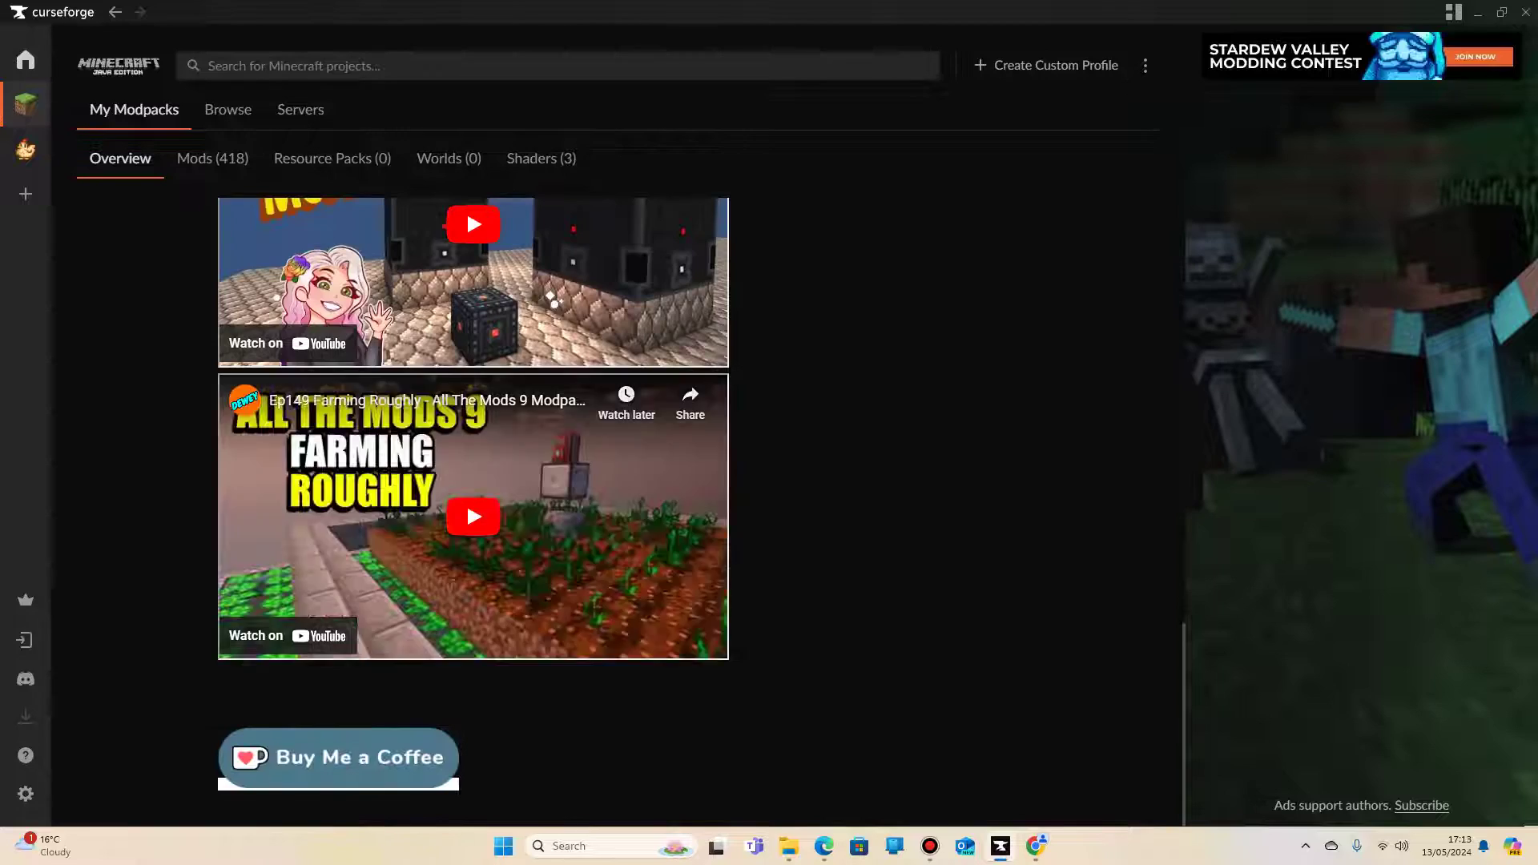
scroll(473, 512, "up", 5)
scroll(466, 320, "up", 4)
scroll(466, 321, "down", 4)
scroll(466, 318, "down", 5)
scroll(467, 209, "up", 6)
scroll(466, 320, "up", 8)
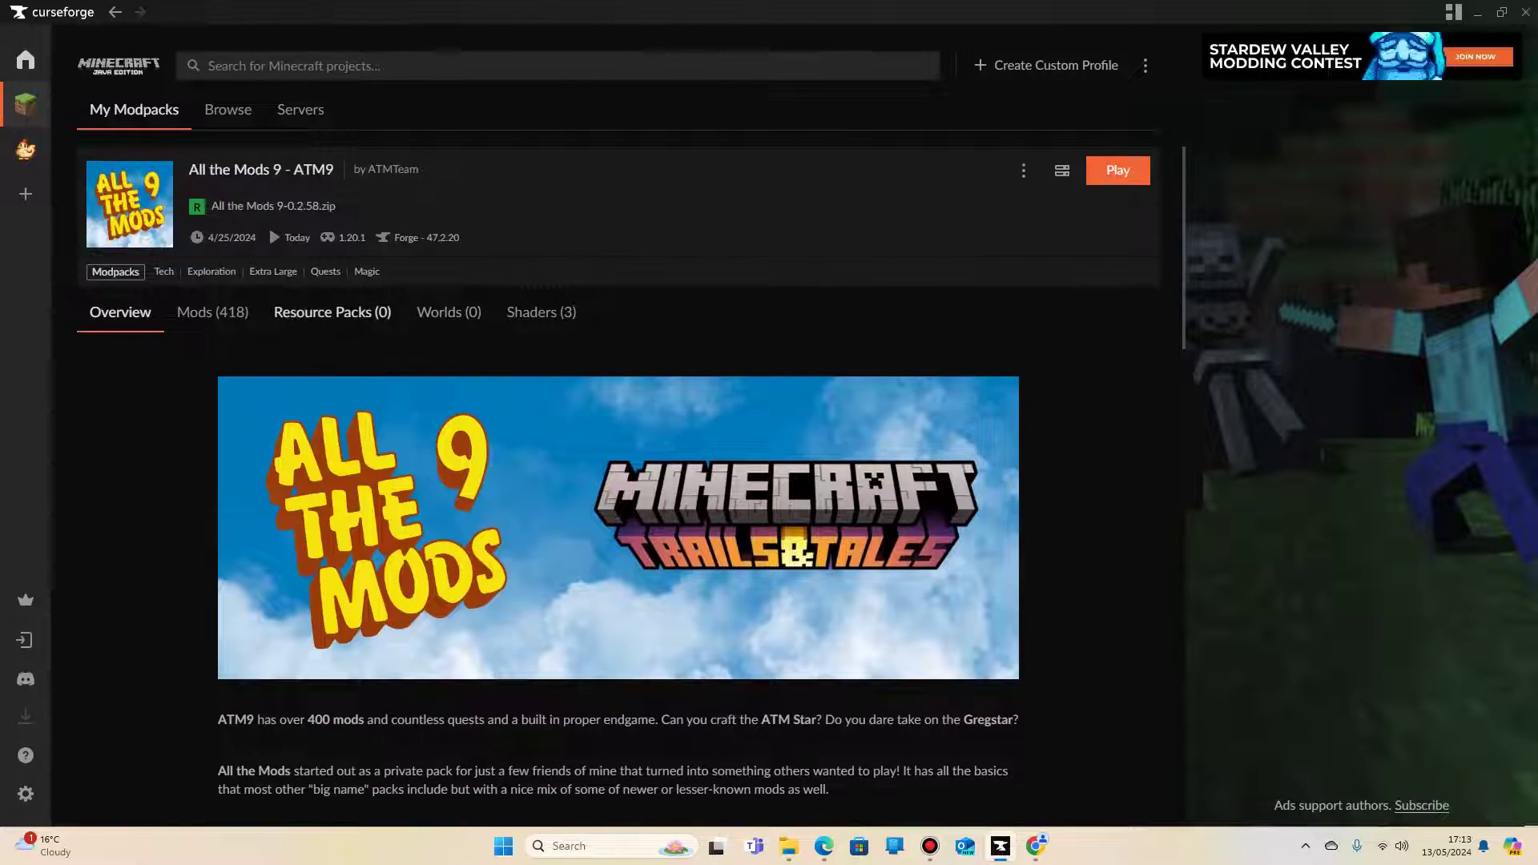
scroll(466, 320, "down", 2)
scroll(617, 480, "down", 2)
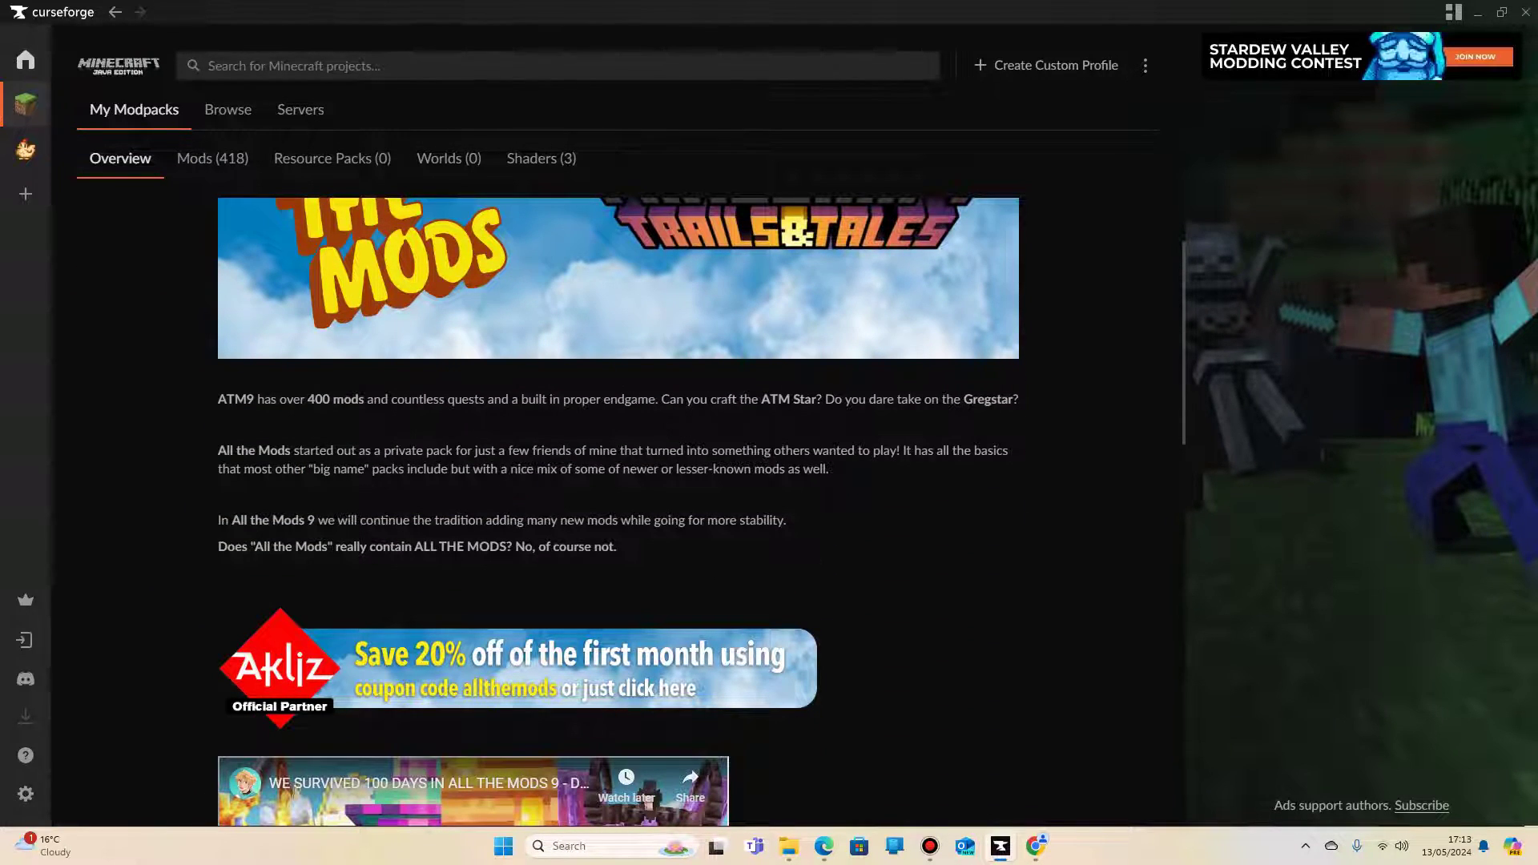
scroll(513, 513, "down", 12)
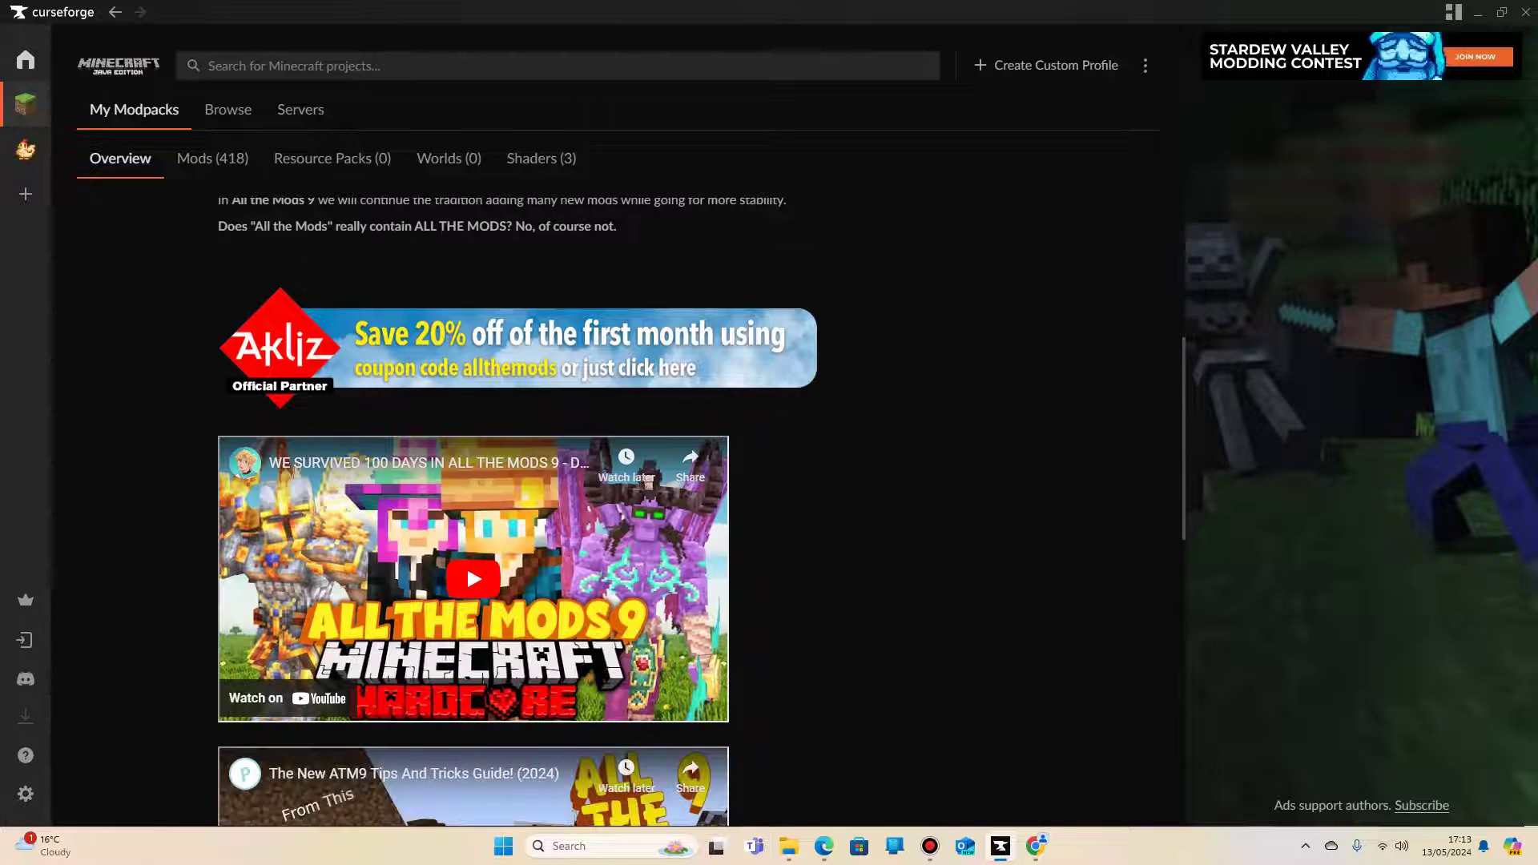
scroll(617, 480, "up", 15)
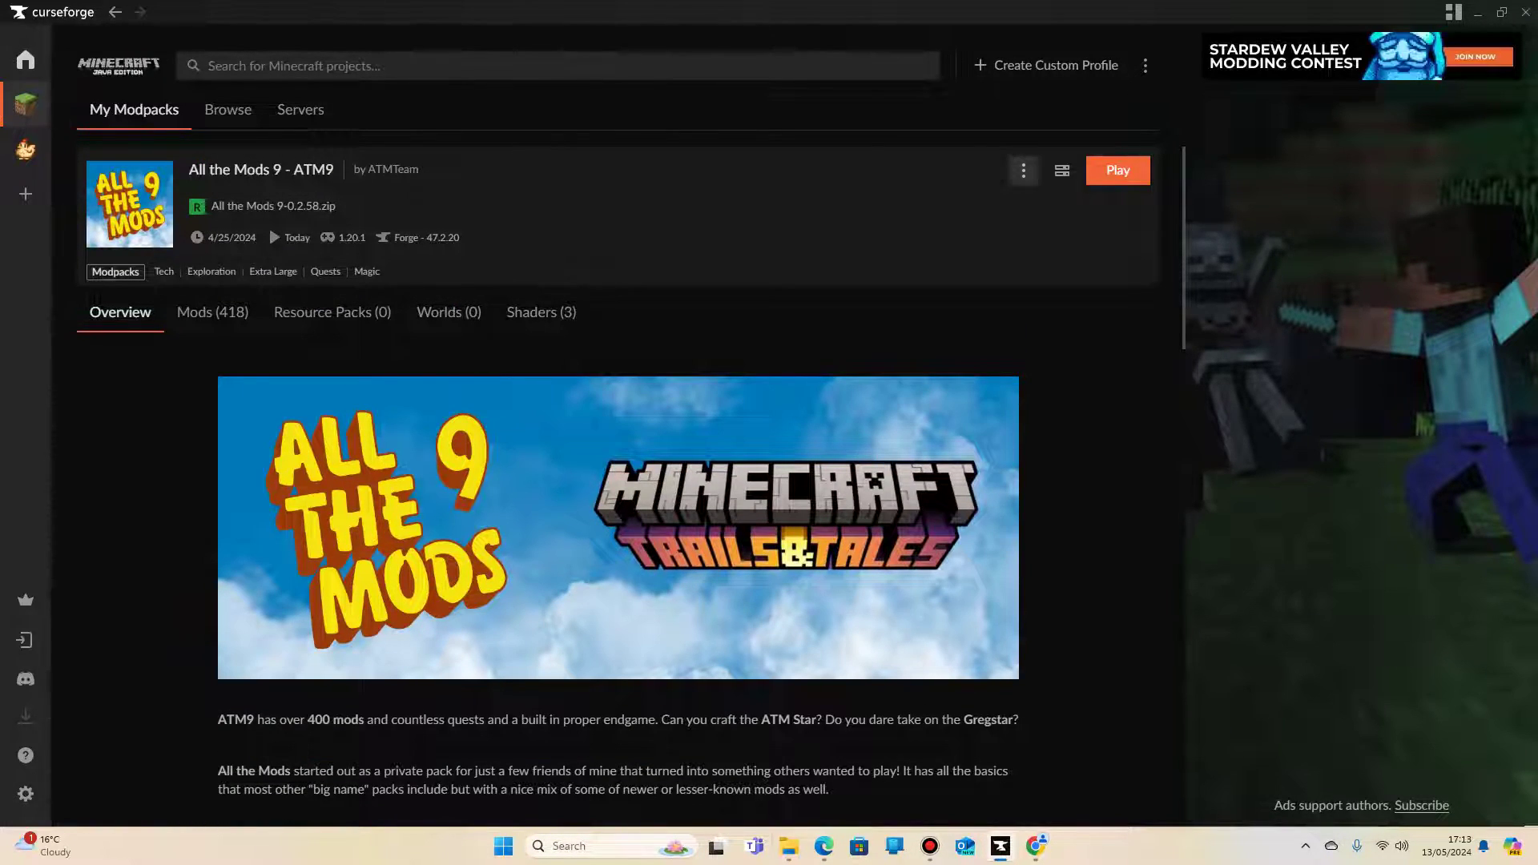
Review the All the Mods 9 profile options, including the memory and modloader settings, and close them.
left_click(1023, 170)
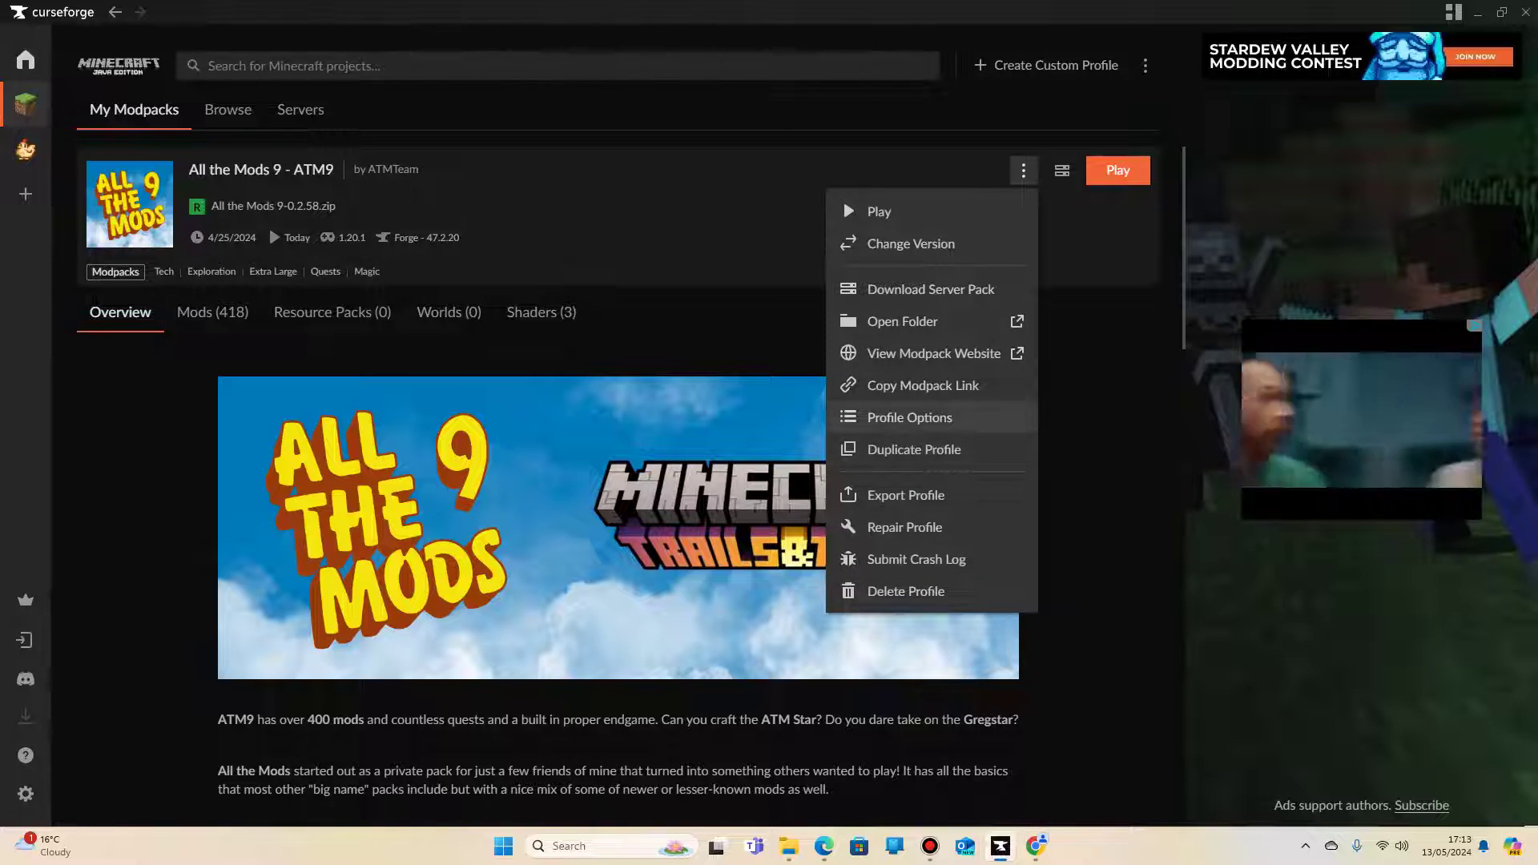
left_click(909, 417)
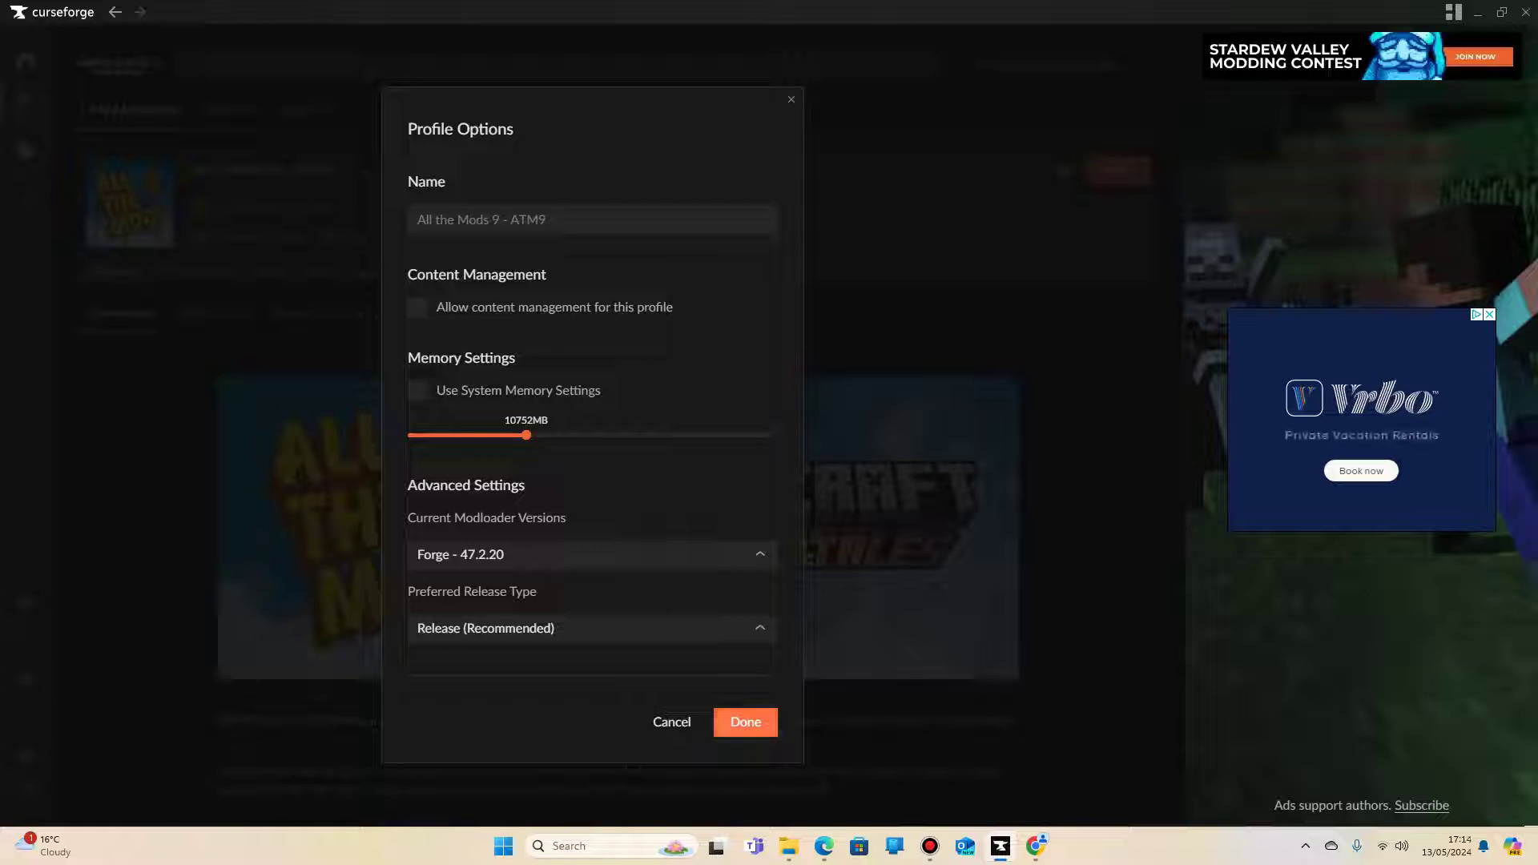
left_click(745, 722)
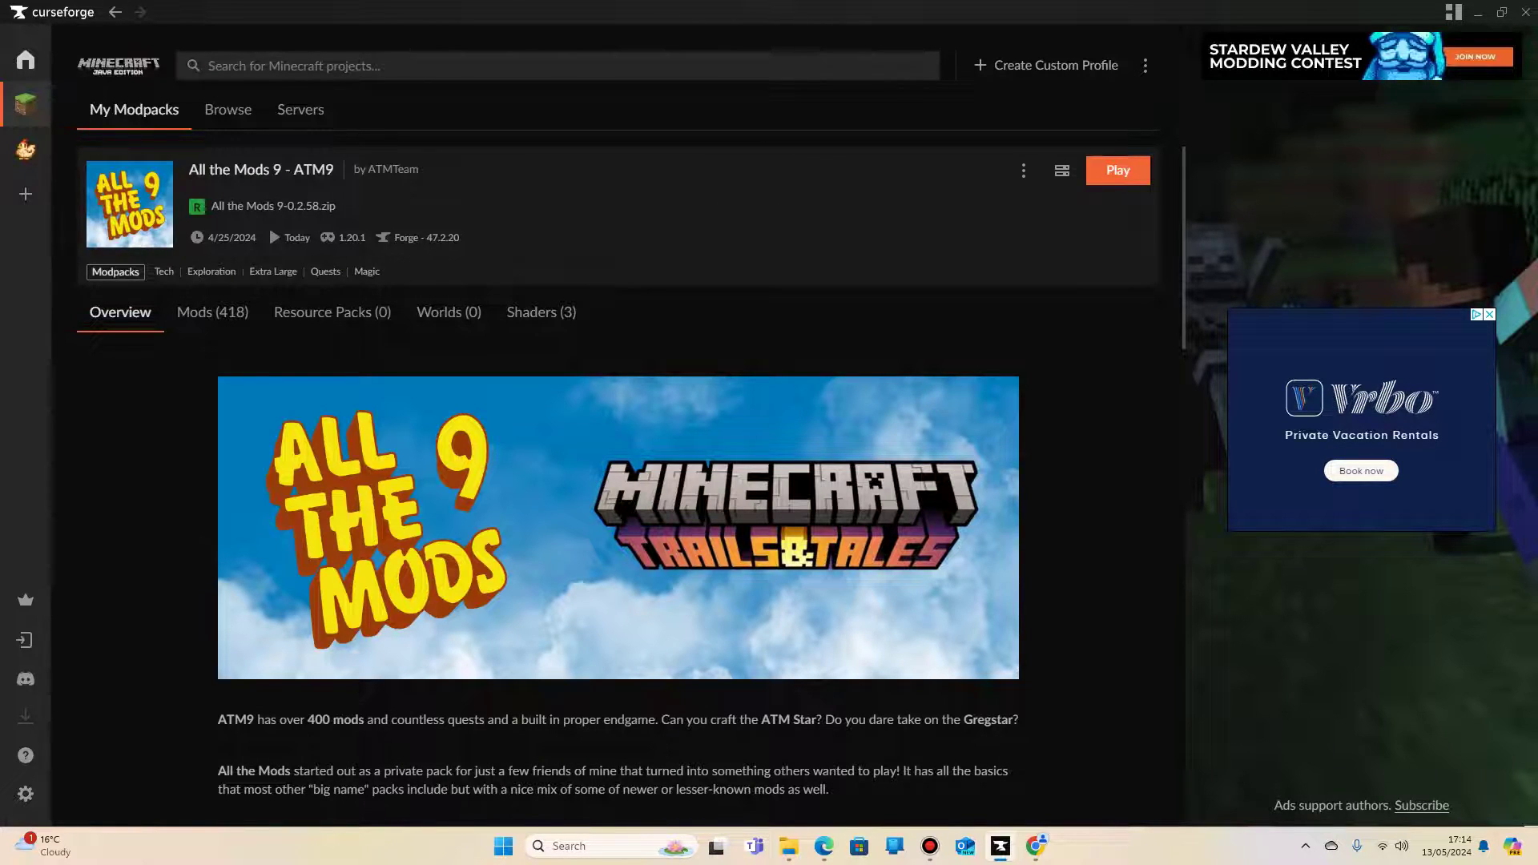
Allow content management for the All the Mods 9 profile in its profile options.
left_click(1023, 170)
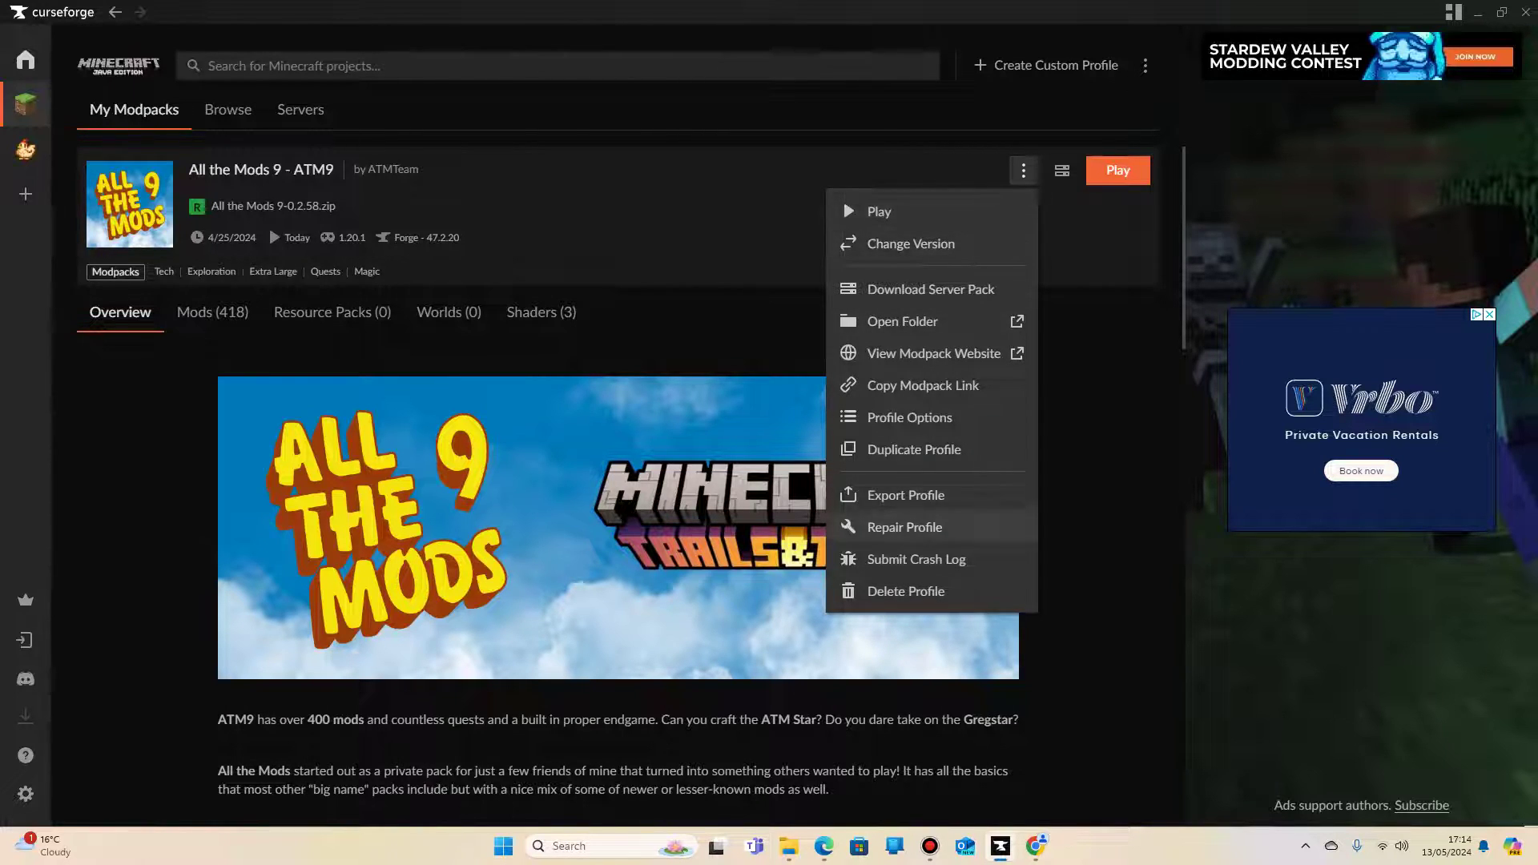
left_click(909, 418)
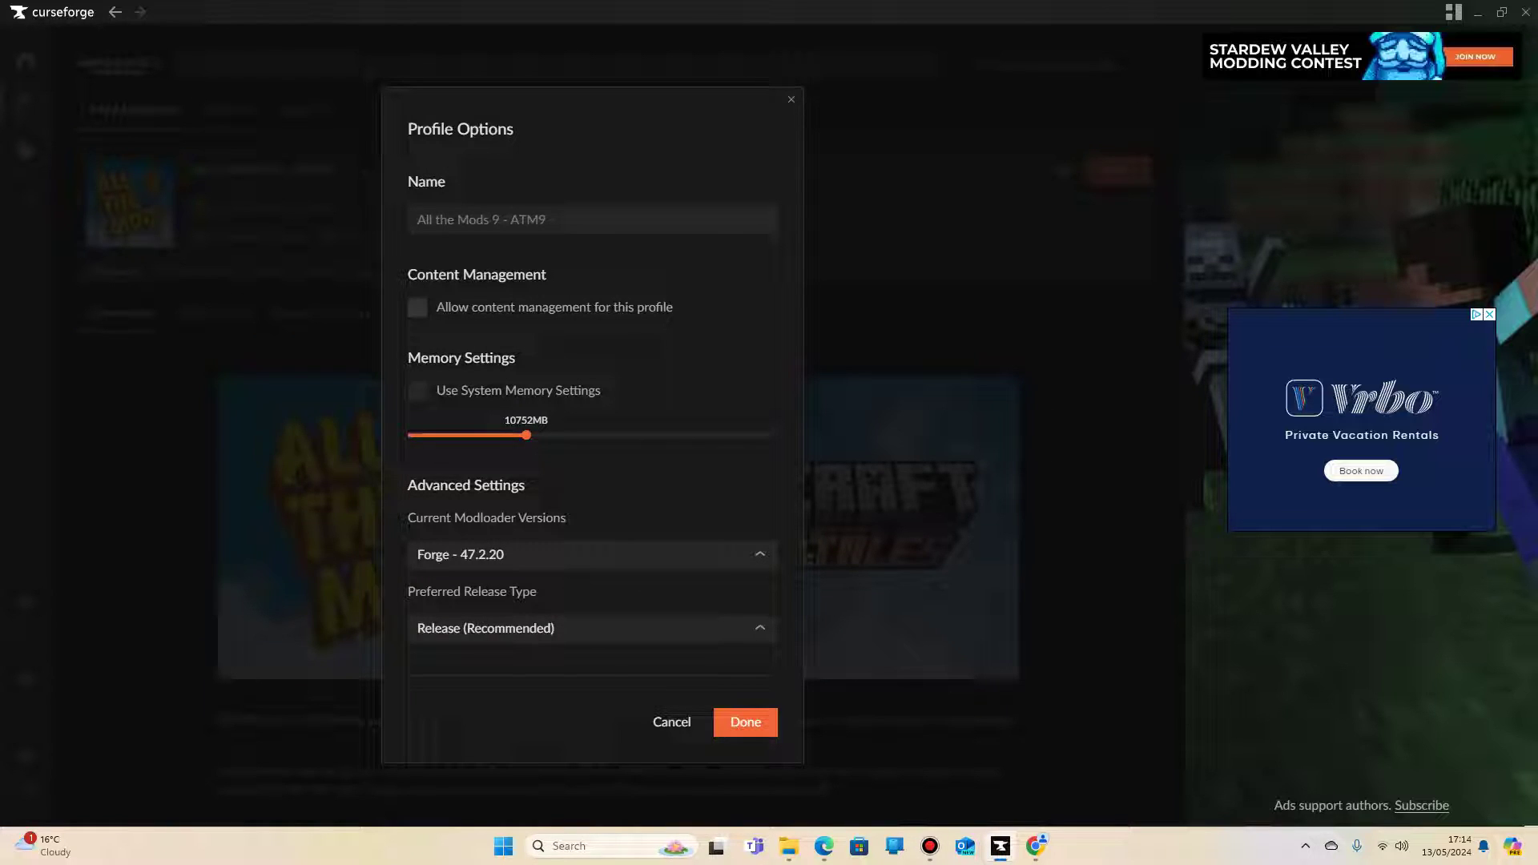
left_click(418, 307)
left_click(745, 722)
left_click(1023, 170)
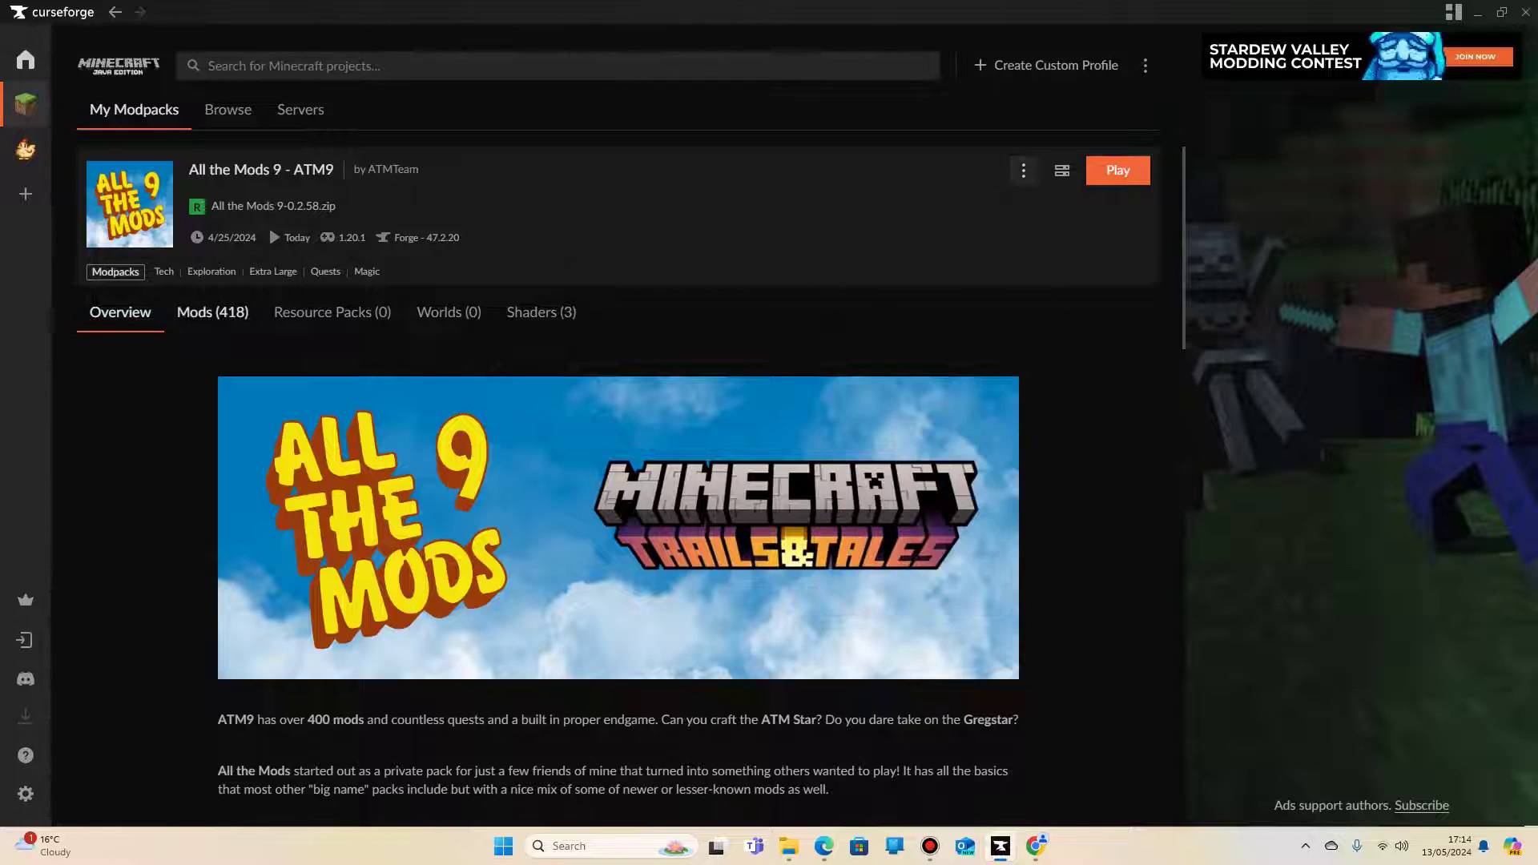
View the modpack's mod list and the catalogue for adding more content, and return to the overview.
left_click(212, 312)
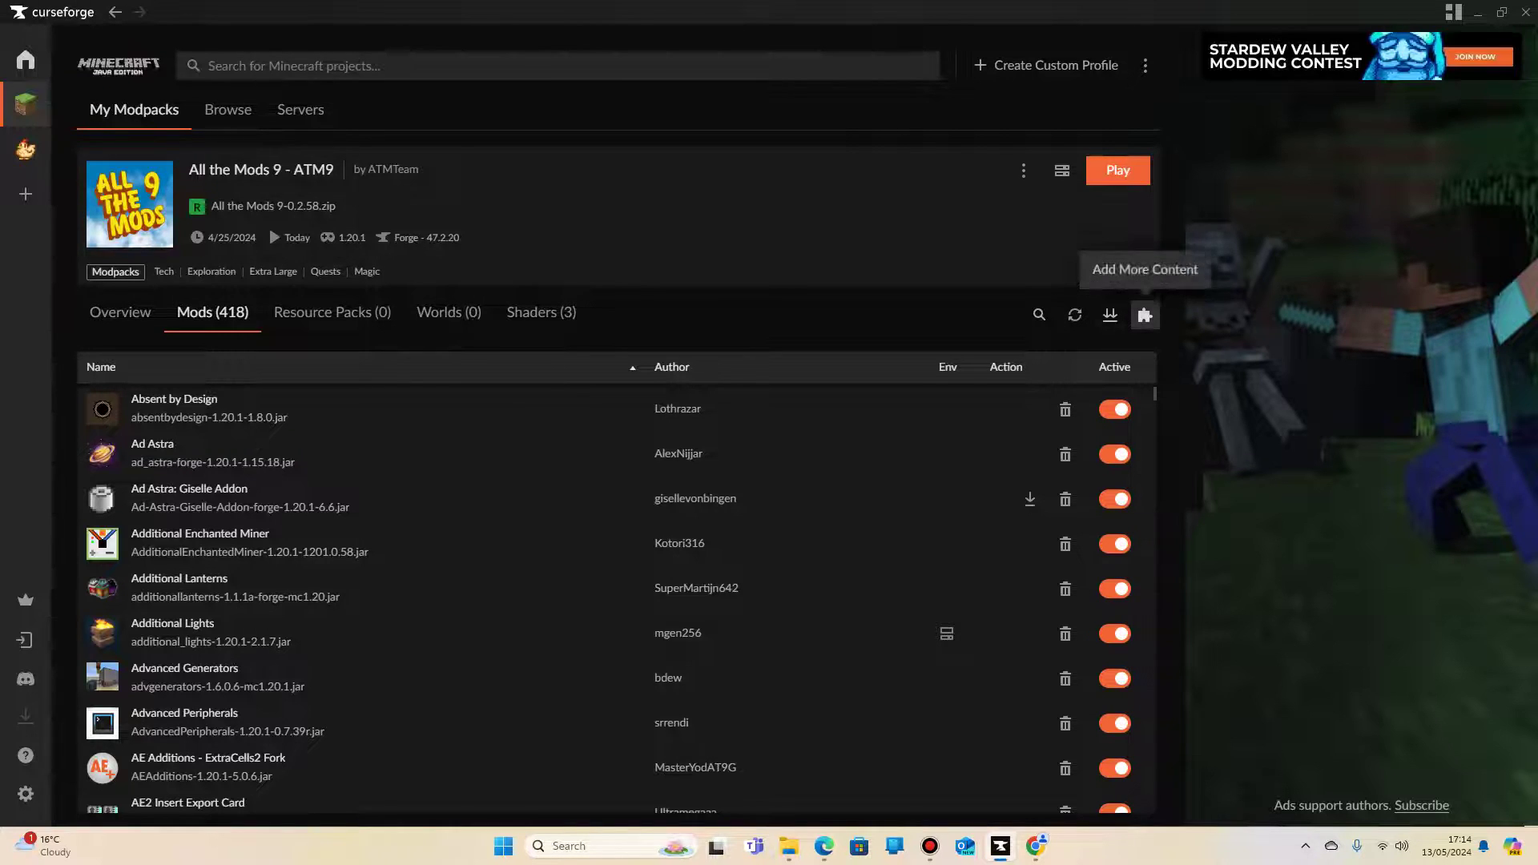
left_click(1144, 314)
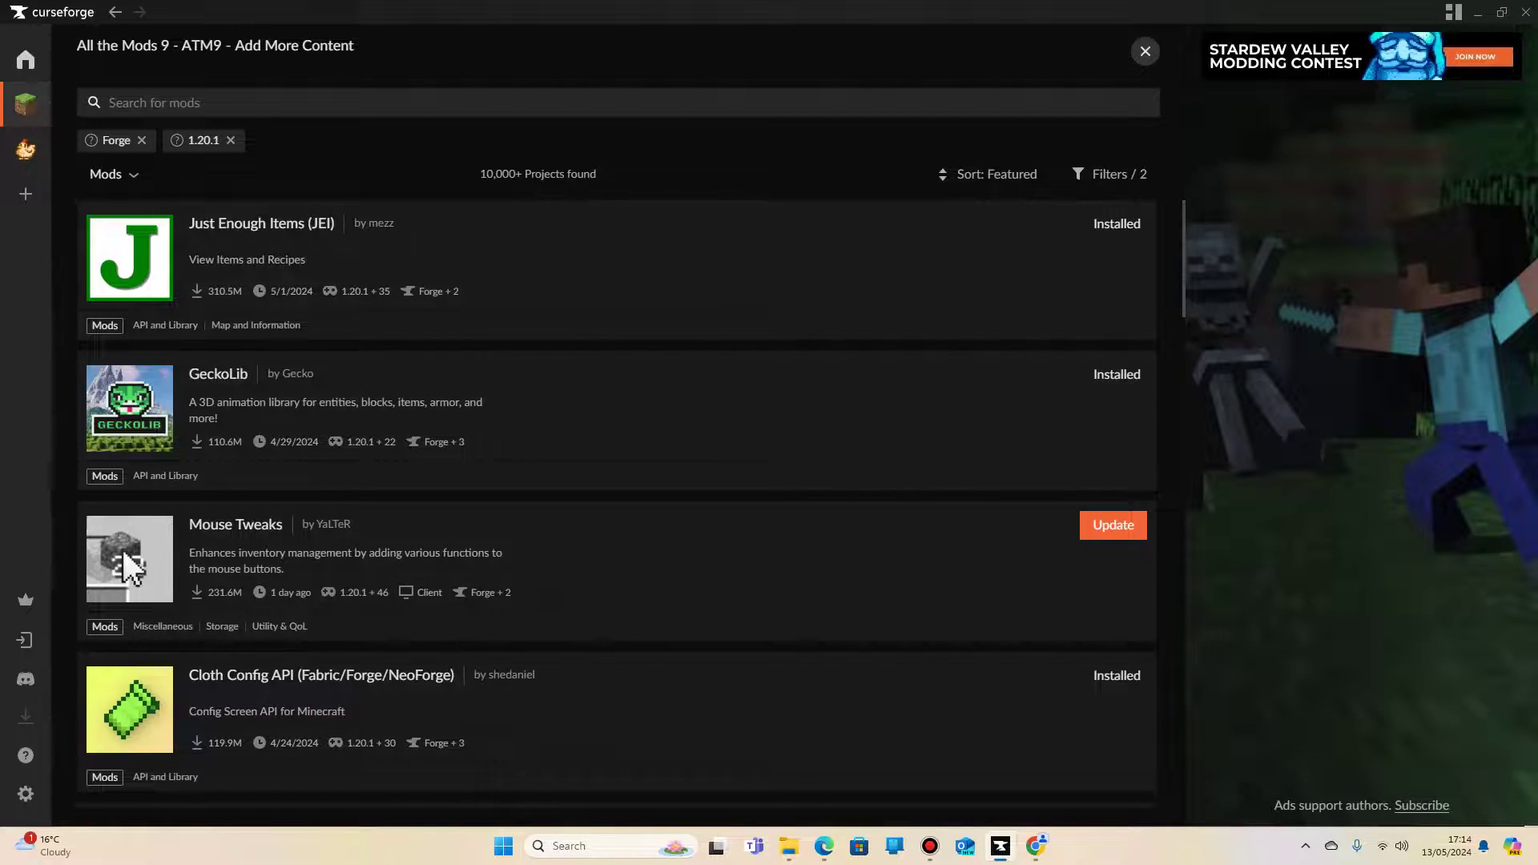
left_click(1145, 50)
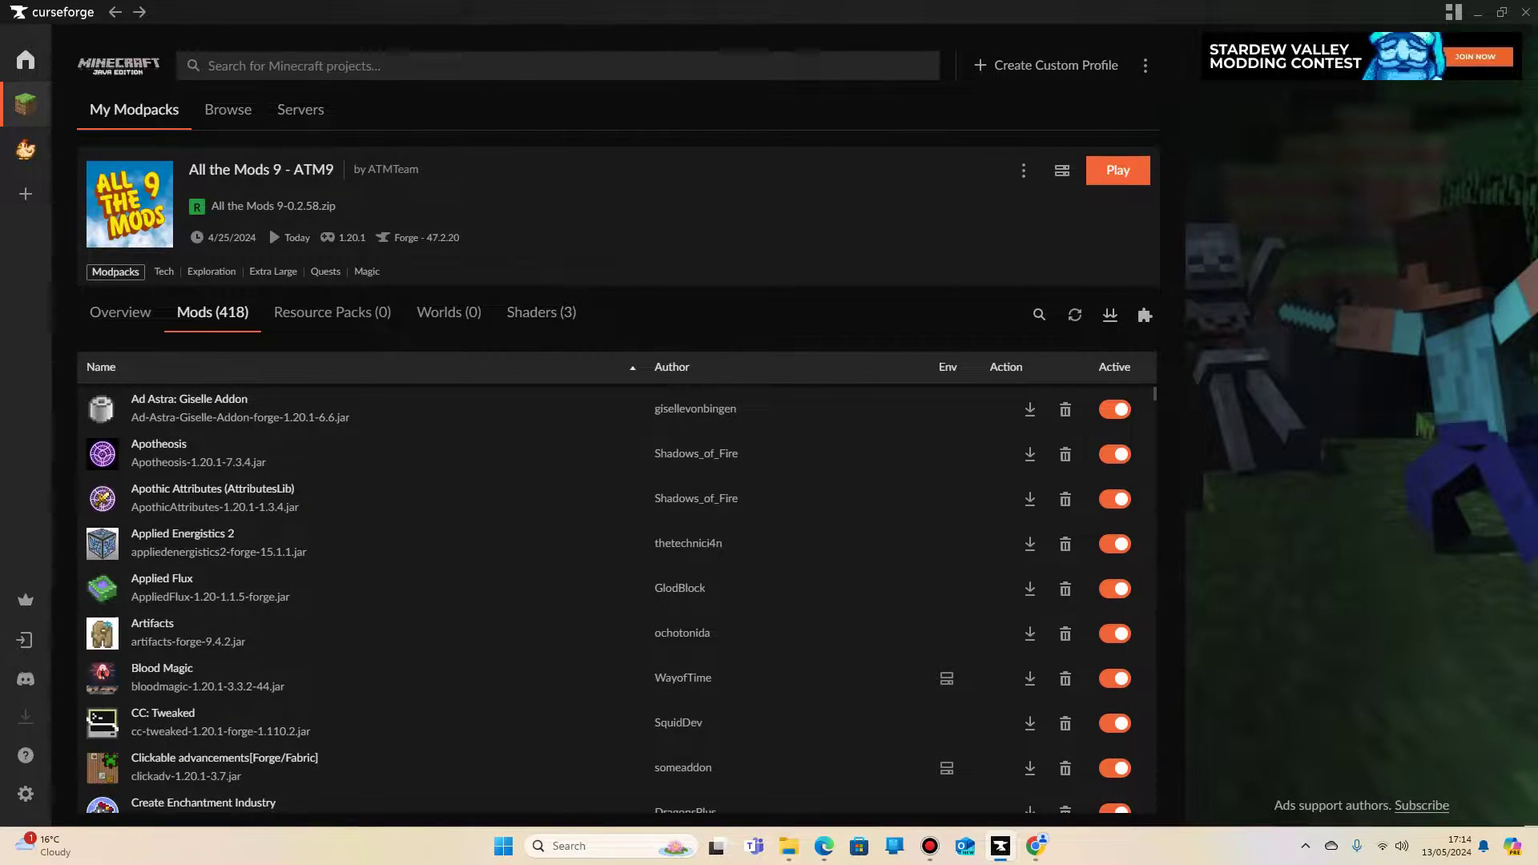
left_click(121, 313)
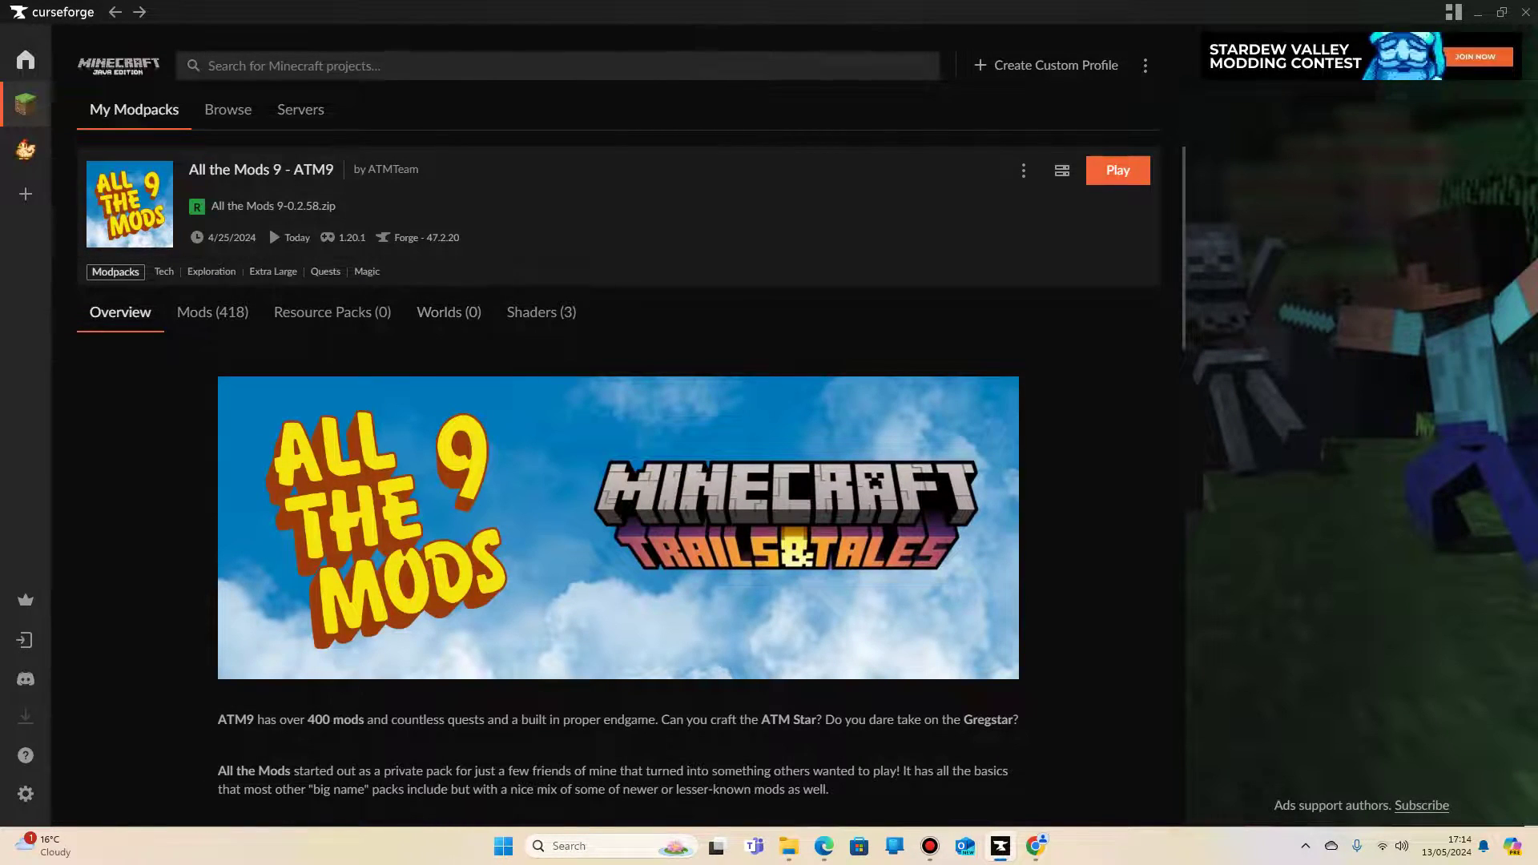